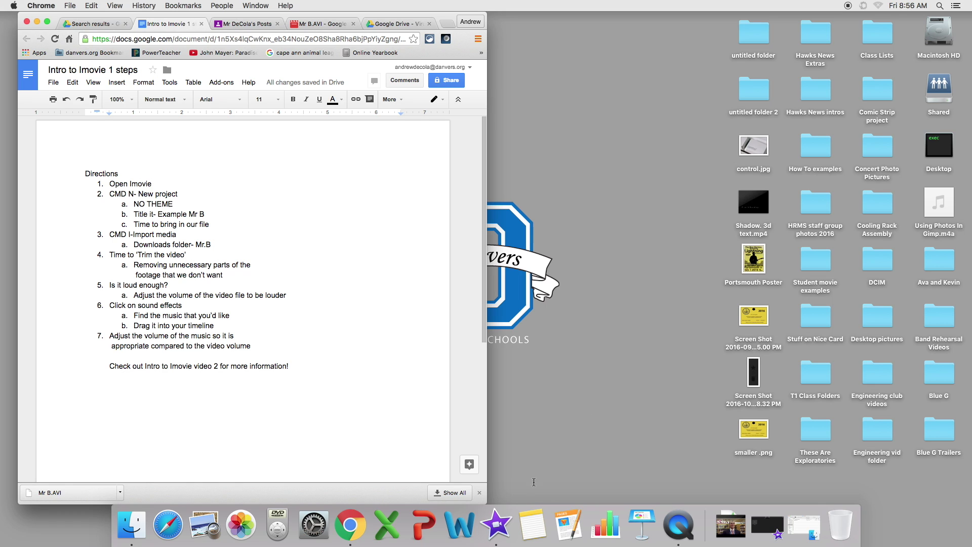
# Switch to iMovie and move its window aside so the directions document stays readable.
pyautogui.click(496, 527)
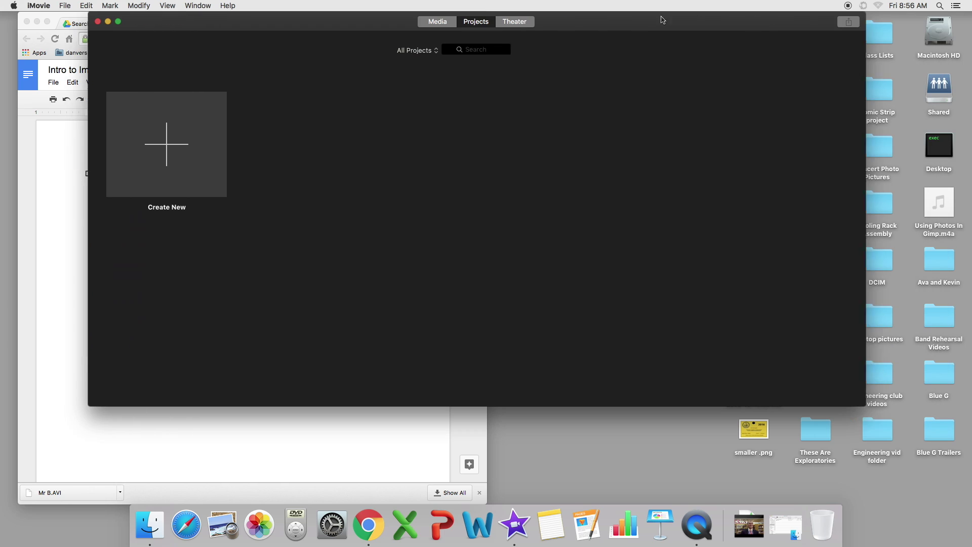
pyautogui.click(939, 6)
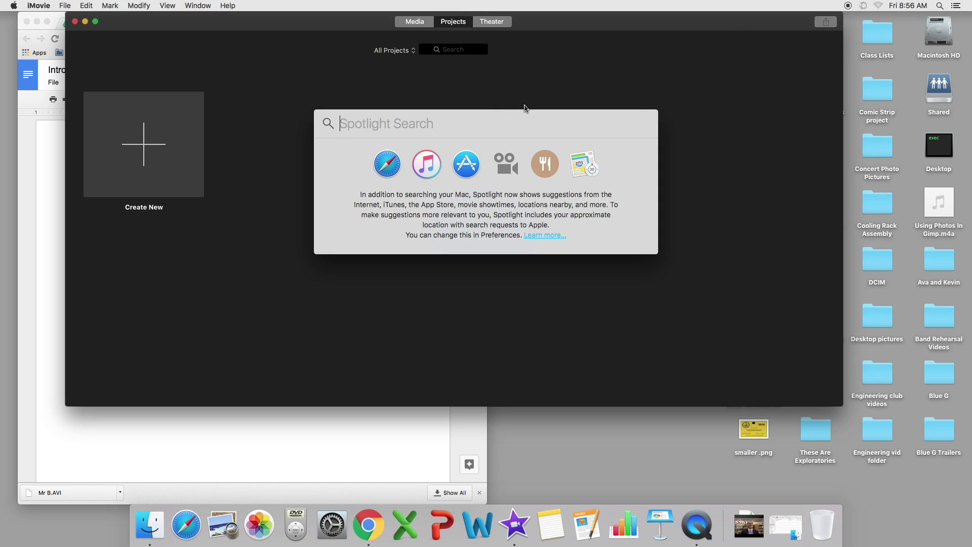
pyautogui.click(565, 54)
pyautogui.moveTo(533, 19); pyautogui.dragTo(661, 16)
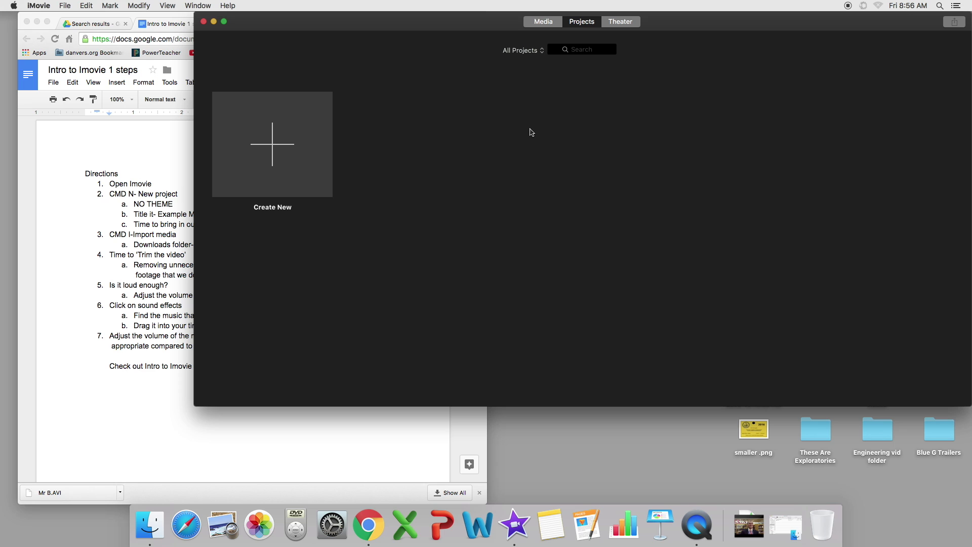
pyautogui.moveTo(492, 16)
pyautogui.mouseDown()
pyautogui.moveTo(457, 16)
pyautogui.moveTo(487, 15)
pyautogui.mouseUp()
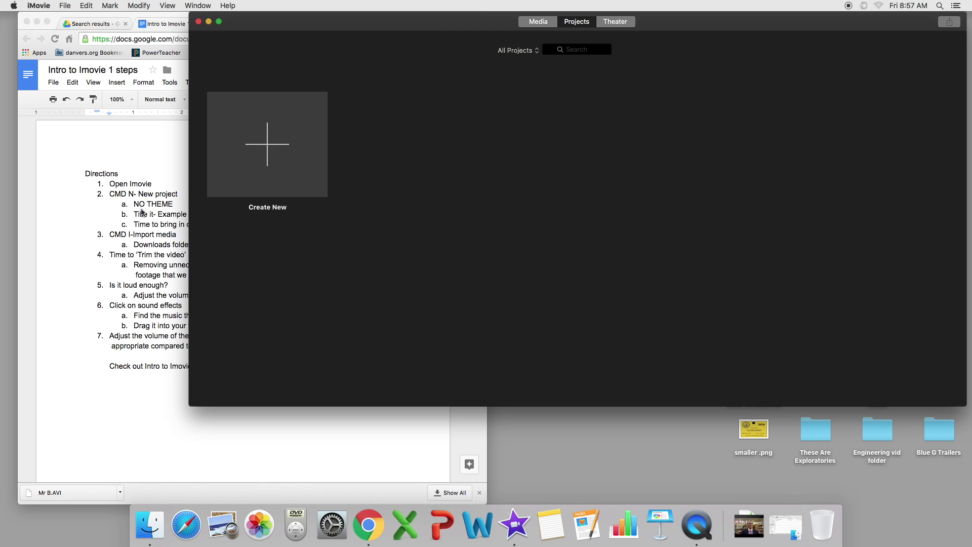
# In the Google Docs directions, add the sub-step "CLICK ON THE PLUS SIGN" under "CMD N- New project".
pyautogui.click(180, 194)
pyautogui.click(183, 193)
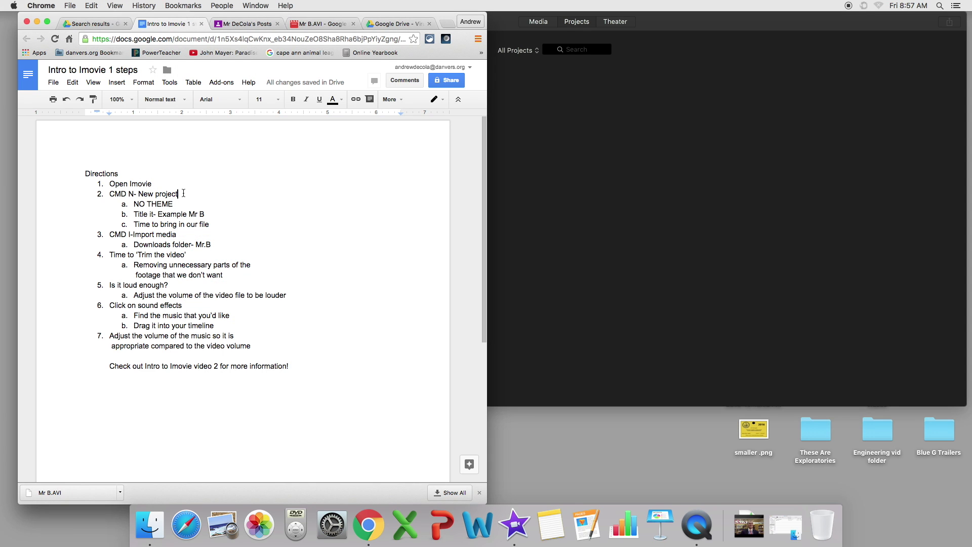
pyautogui.press('Return')
pyautogui.press('Tab')
pyautogui.write('CLICK ON THE PLUS SIGN')
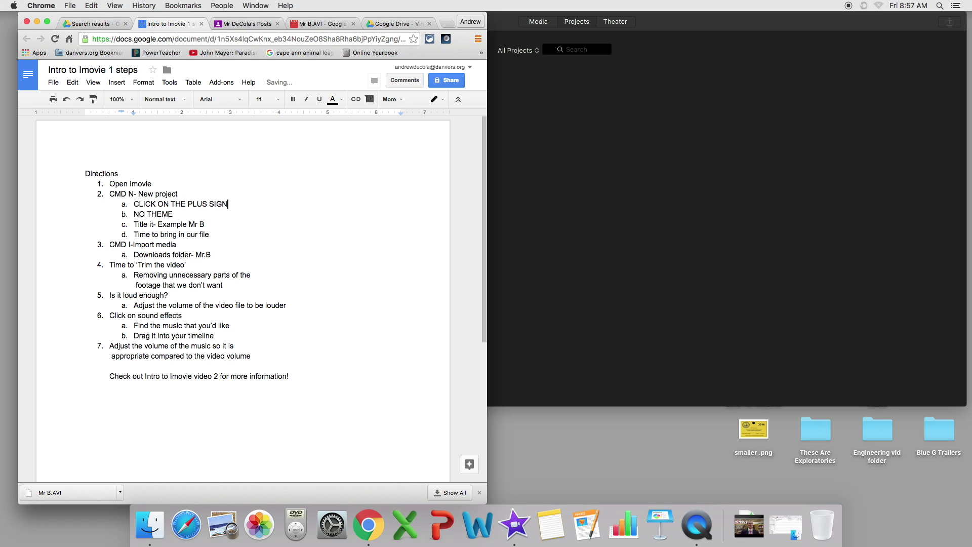
# Switch to iMovie and create a new Movie project.
pyautogui.click(593, 154)
pyautogui.click(272, 153)
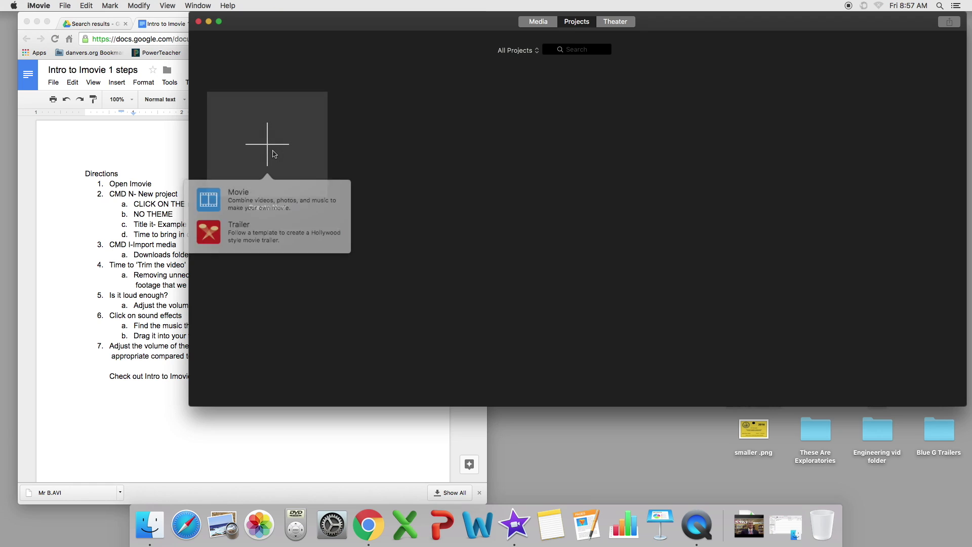
pyautogui.click(267, 199)
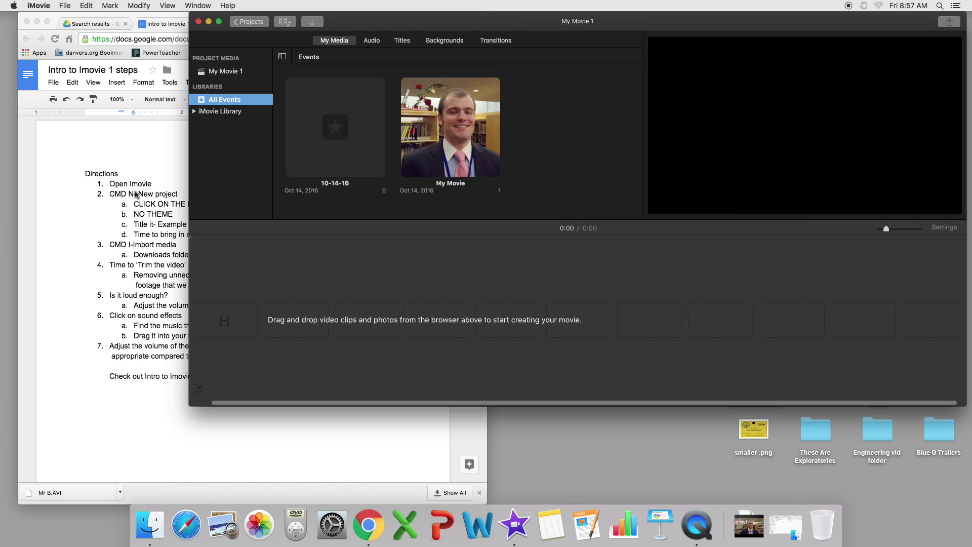
# In the directions document, add "Click on Movie" below the plus-sign sub-step and delete the "NO THEME" and "Title it- Example Mr B" lines.
pyautogui.click(178, 209)
pyautogui.press('Return')
pyautogui.write('Click on Movie')
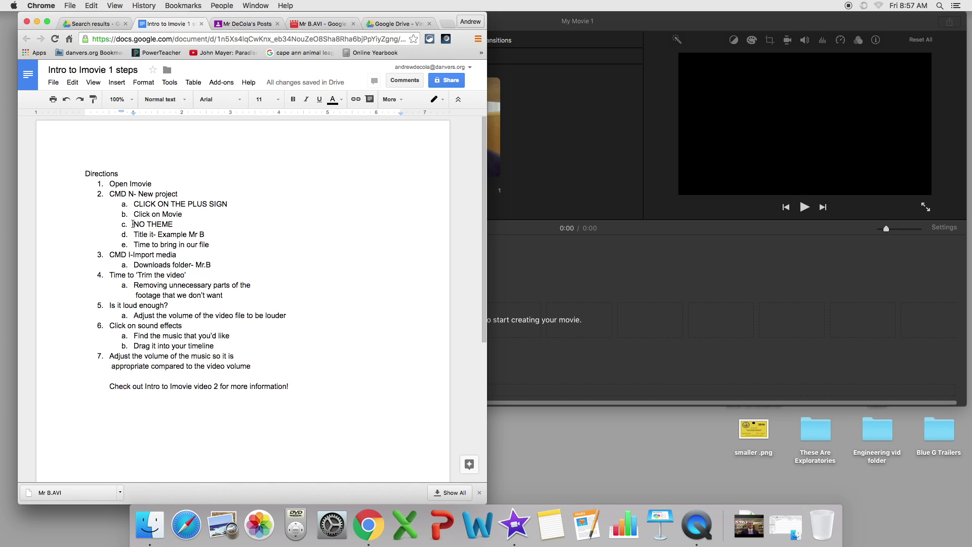
pyautogui.moveTo(132, 224); pyautogui.dragTo(229, 232)
pyautogui.press('BackSpace')
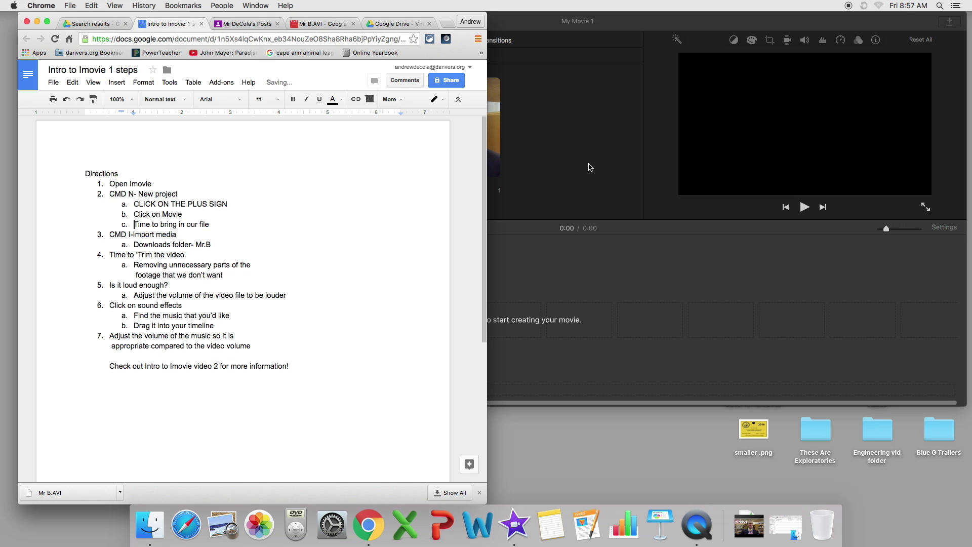
# Switch to iMovie and examine the My Movie event and the project's empty timeline.
pyautogui.click(599, 50)
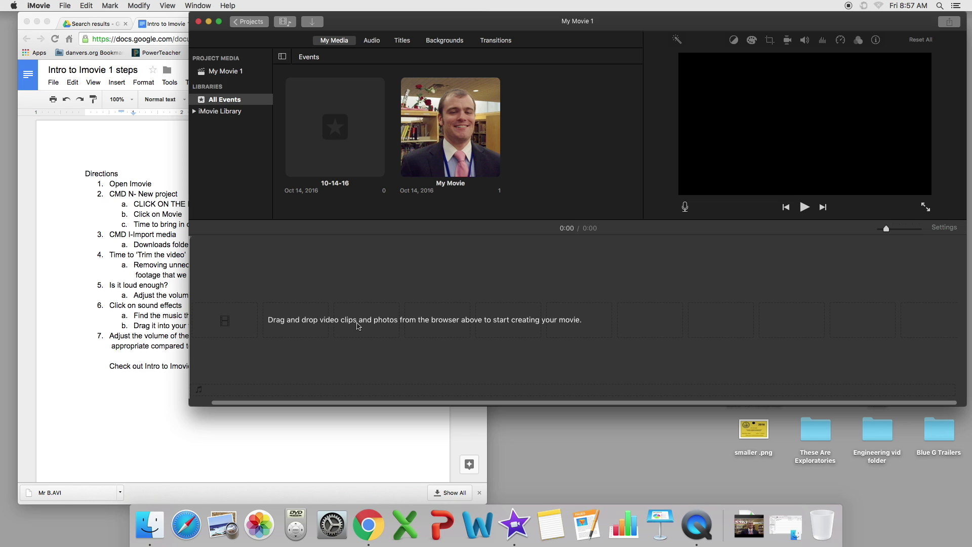
pyautogui.moveTo(486, 21)
pyautogui.mouseDown()
pyautogui.moveTo(527, 23)
pyautogui.moveTo(491, 5)
pyautogui.mouseUp()
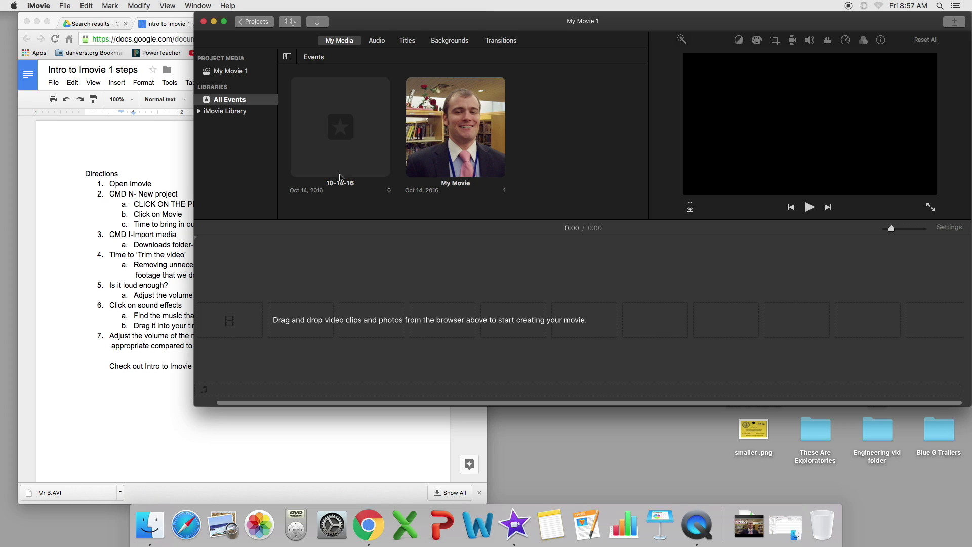
pyautogui.click(456, 125)
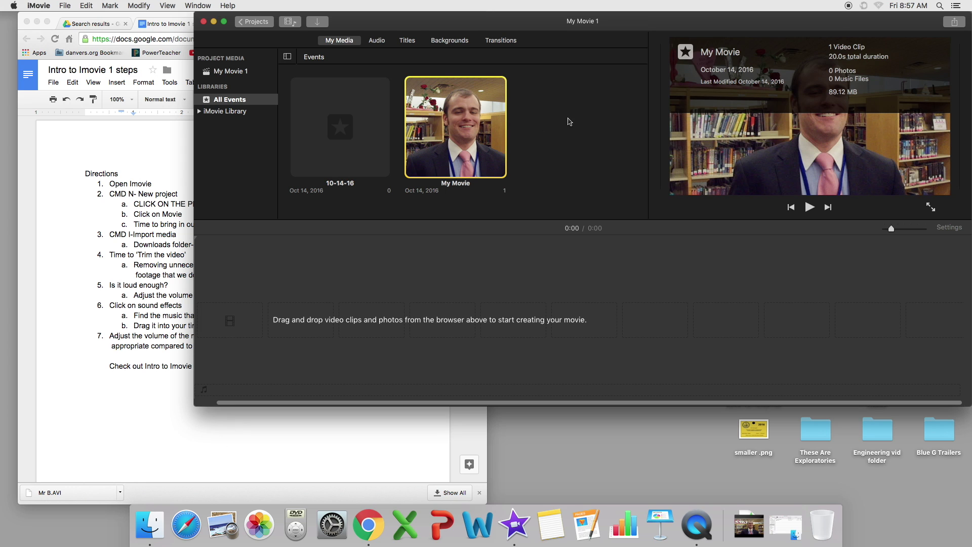
pyautogui.click(448, 267)
pyautogui.click(449, 112)
pyautogui.click(461, 229)
# Switch to Finder and locate Mr B.AVI in the Downloads folder.
pyautogui.click(150, 527)
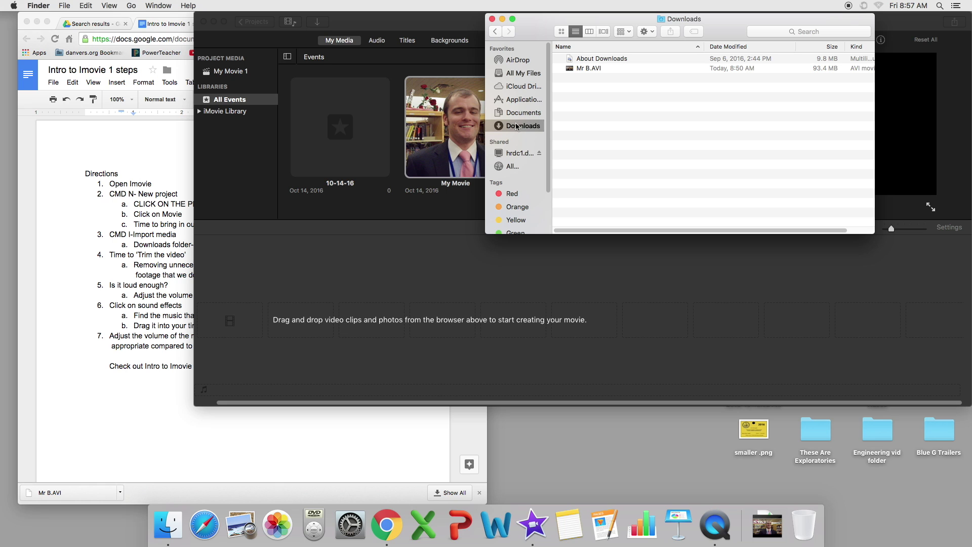
pyautogui.click(635, 69)
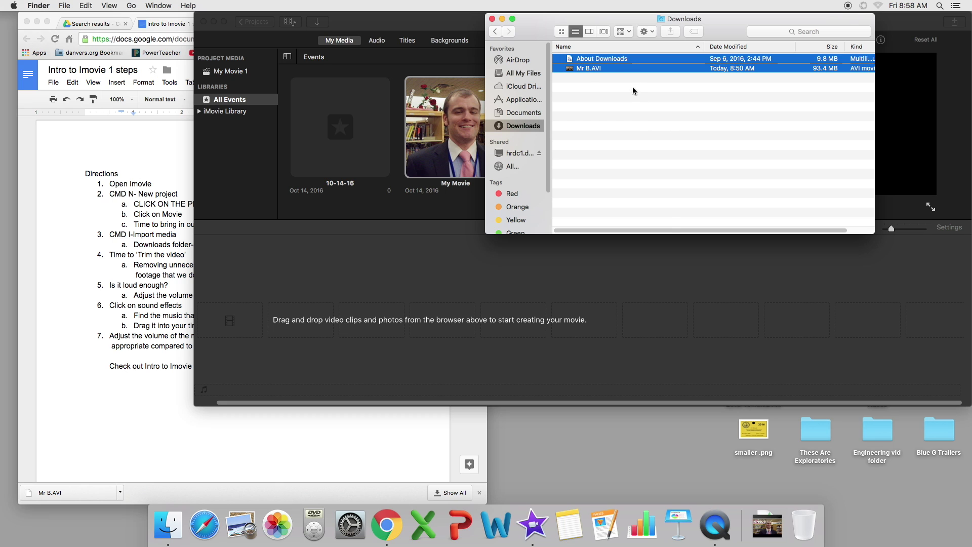
pyautogui.click(636, 104)
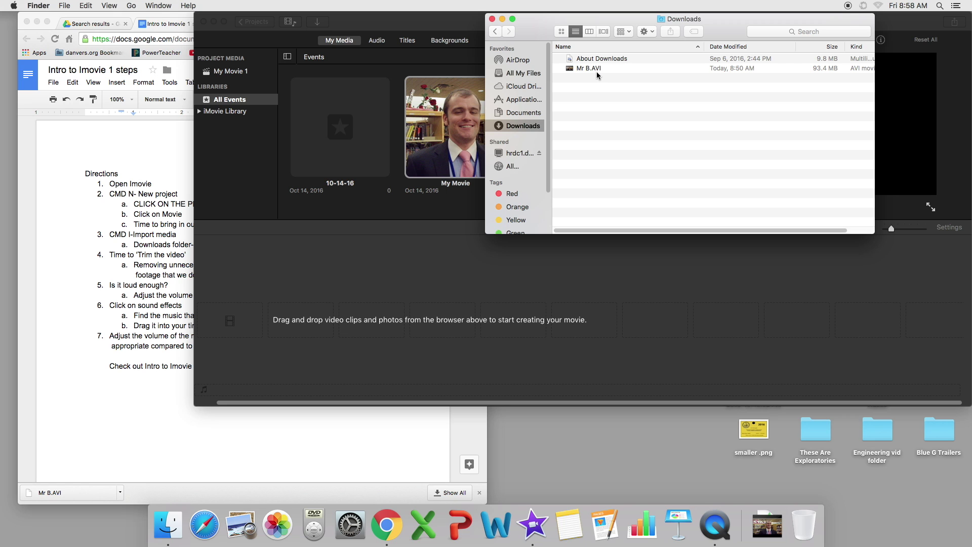
# In the directions document, replace the "CMD I-Import media" heading with "Drag in Mr B.AVI".
pyautogui.click(132, 236)
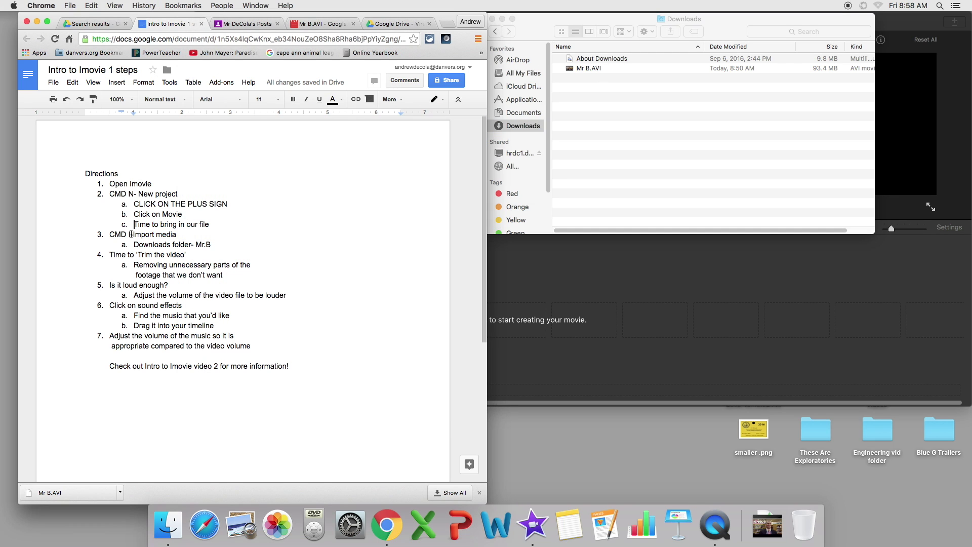
pyautogui.press('super+Left')
pyautogui.press('shift+super+Right')
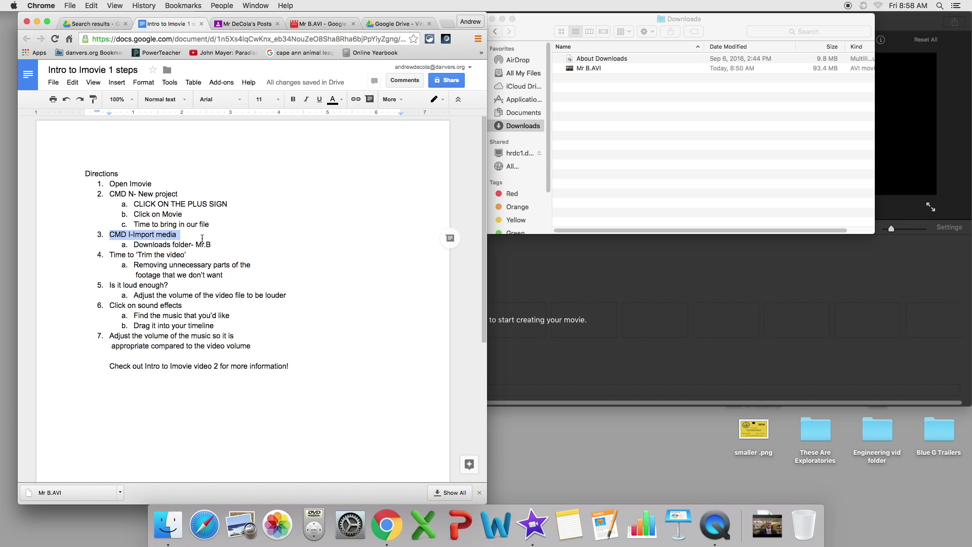
pyautogui.press('Right')
pyautogui.moveTo(189, 234); pyautogui.dragTo(104, 238)
pyautogui.write('Drag in Mr')
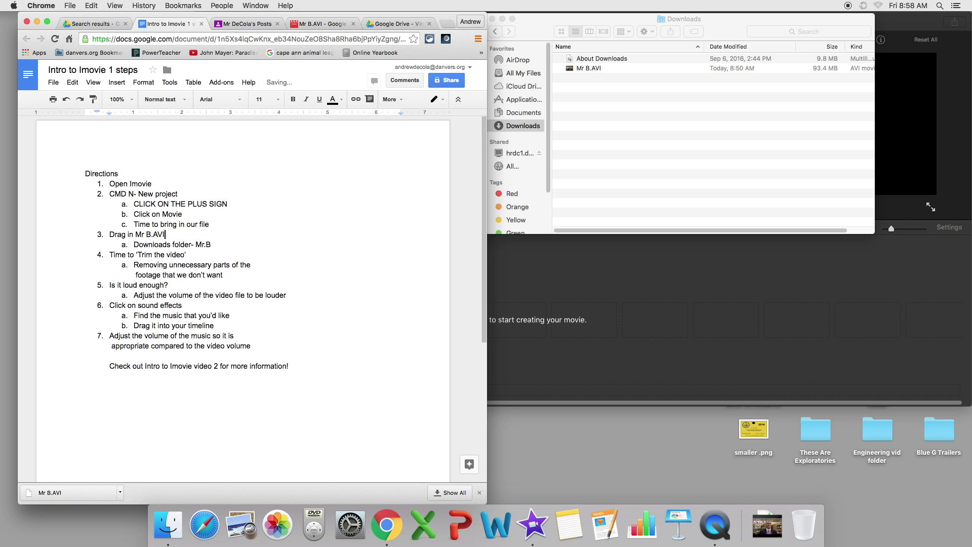
# Add Mr B.AVI from the Finder Downloads folder to the iMovie project timeline.
pyautogui.click(653, 100)
pyautogui.click(603, 68)
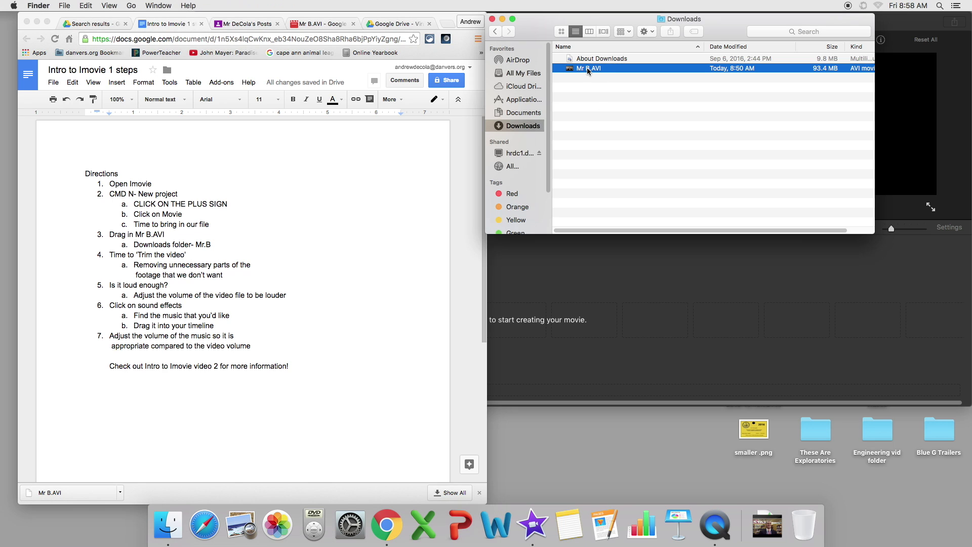
pyautogui.click(606, 106)
pyautogui.moveTo(589, 68); pyautogui.dragTo(581, 315)
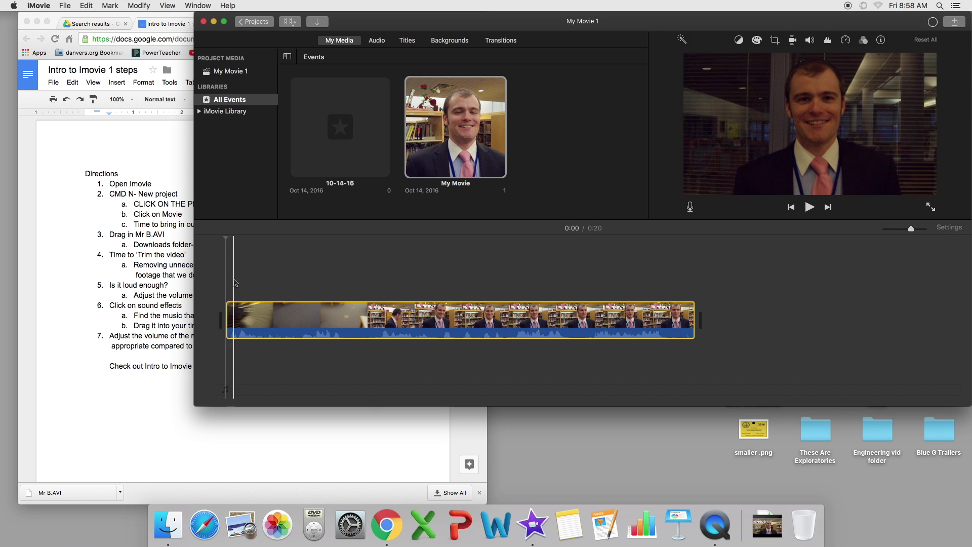
pyautogui.click(814, 342)
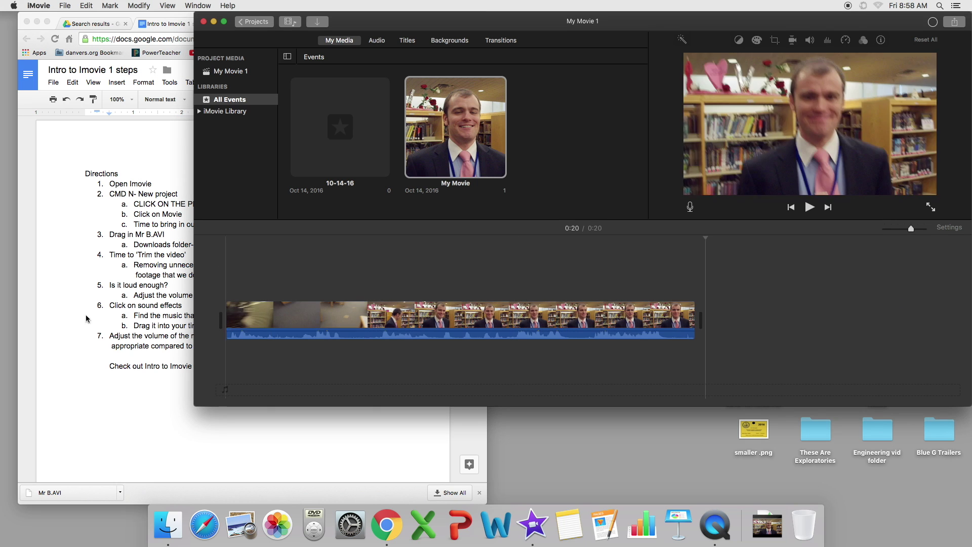
# Revisit Mr B.AVI in the Finder Downloads folder, and return to the start of the iMovie timeline.
pyautogui.click(167, 525)
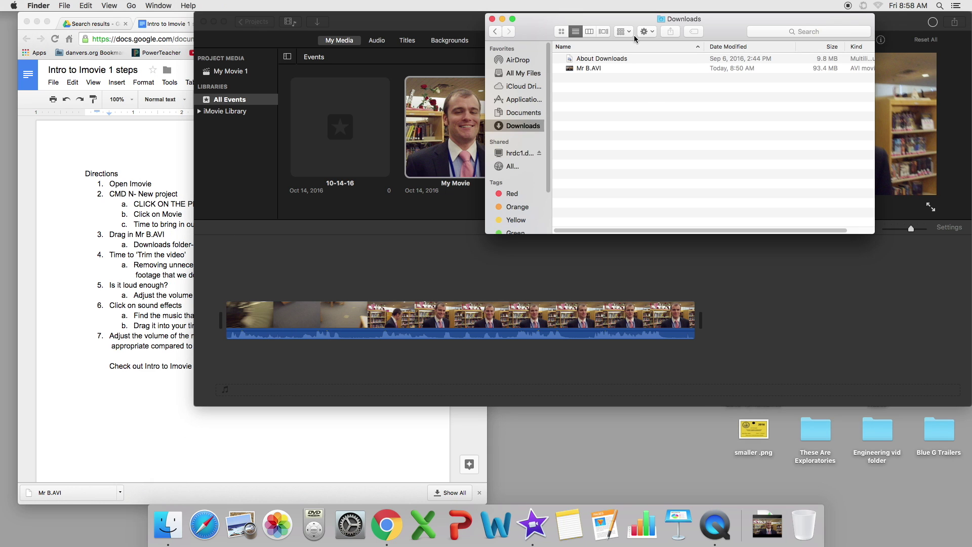
pyautogui.moveTo(589, 69); pyautogui.dragTo(604, 116)
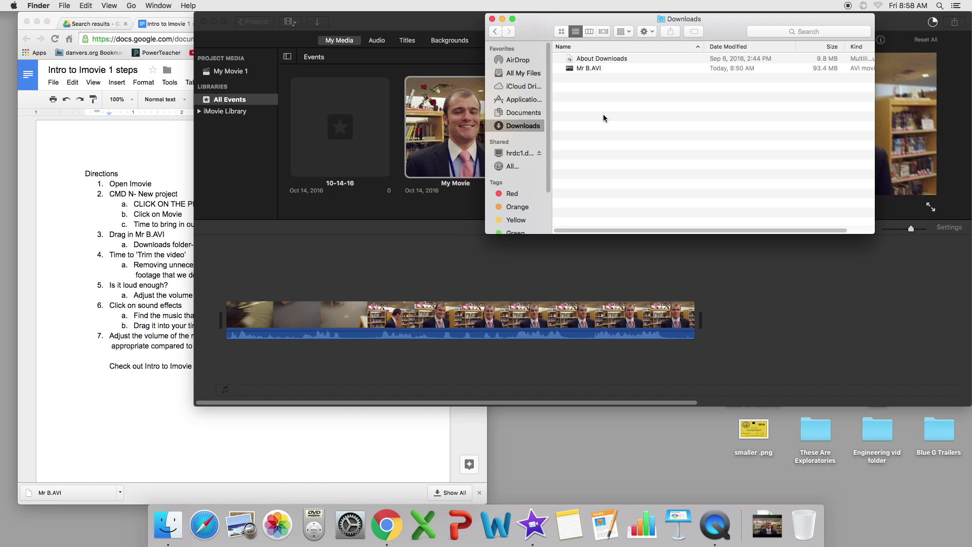
pyautogui.click(225, 268)
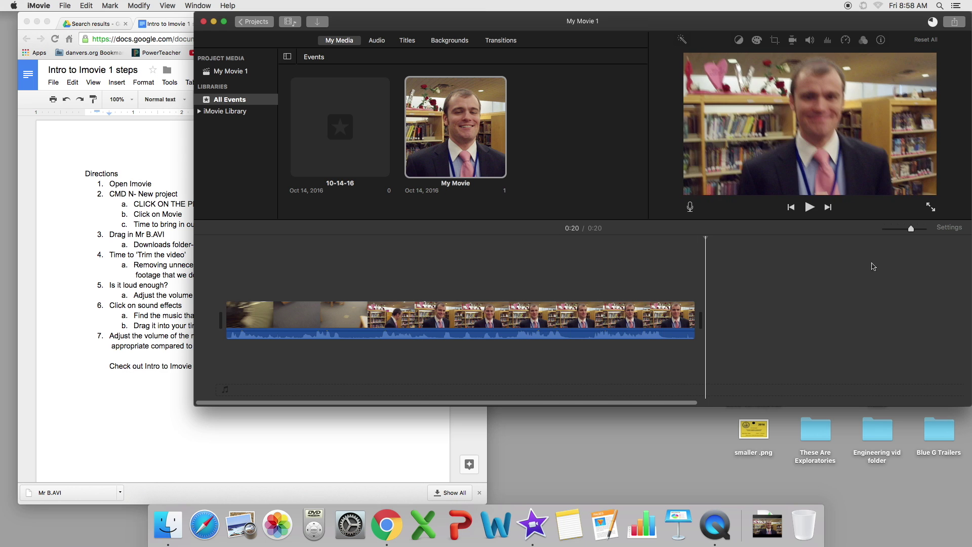
pyautogui.click(222, 287)
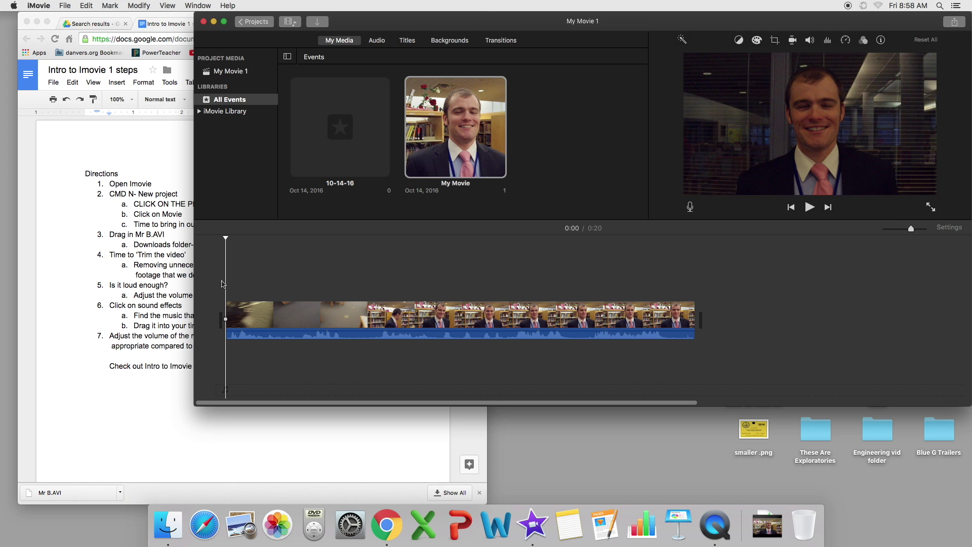
# Review the "Time to 'Trim the video'" step and its sub-step in the directions document.
pyautogui.click(133, 270)
pyautogui.moveTo(108, 256); pyautogui.dragTo(188, 258)
pyautogui.click(130, 265)
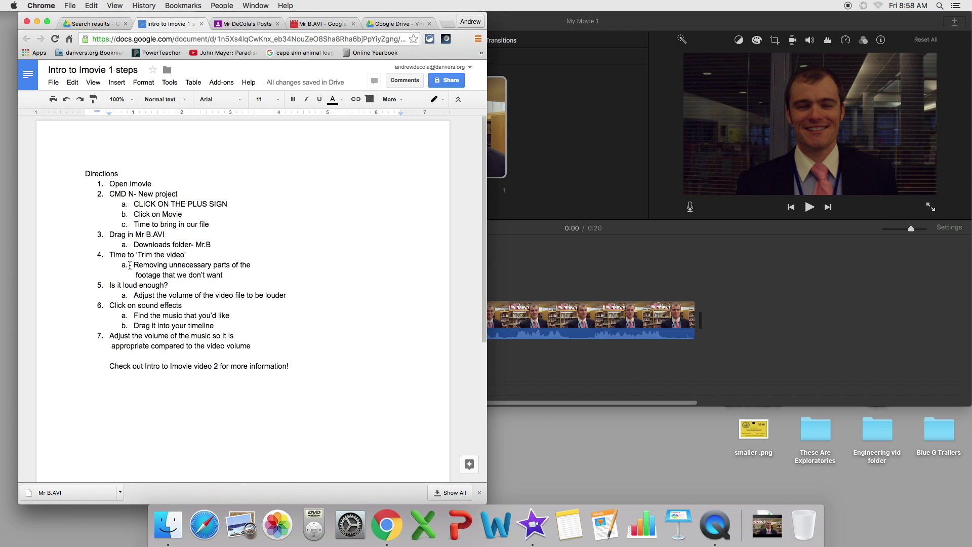
pyautogui.moveTo(143, 265); pyautogui.dragTo(239, 276)
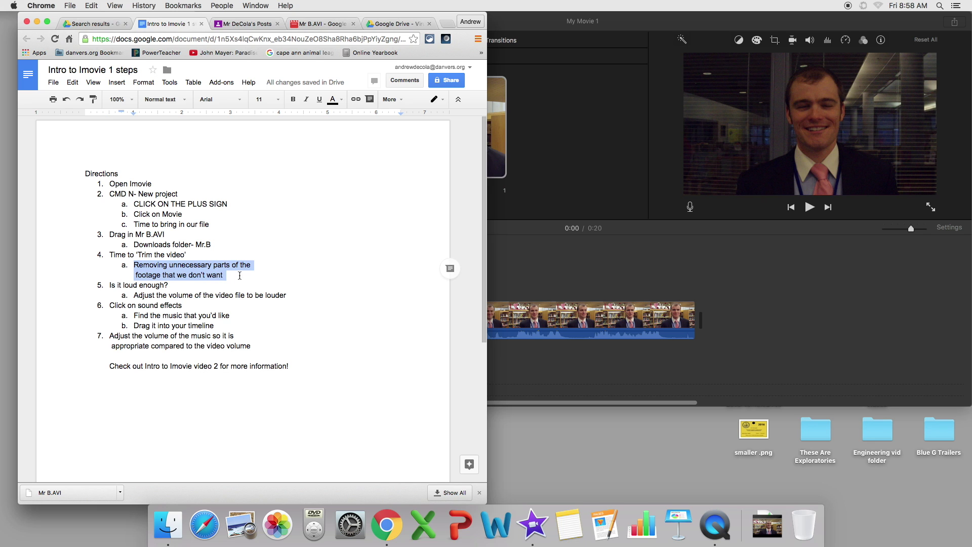
pyautogui.click(237, 278)
# Switch to iMovie, raise the sound volume and play the clip from the start to find where the wanted footage begins.
pyautogui.click(580, 271)
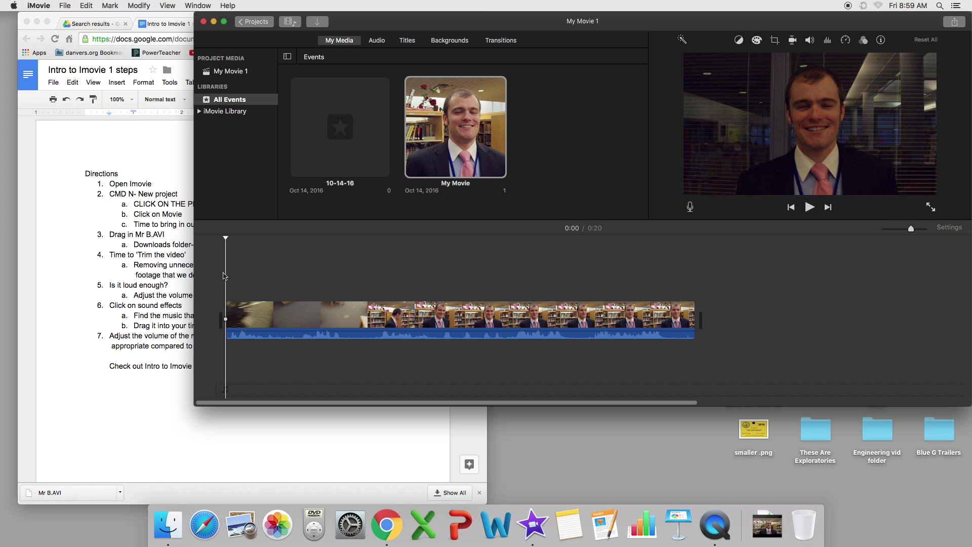
pyautogui.press('XF86AudioRaiseVolume')
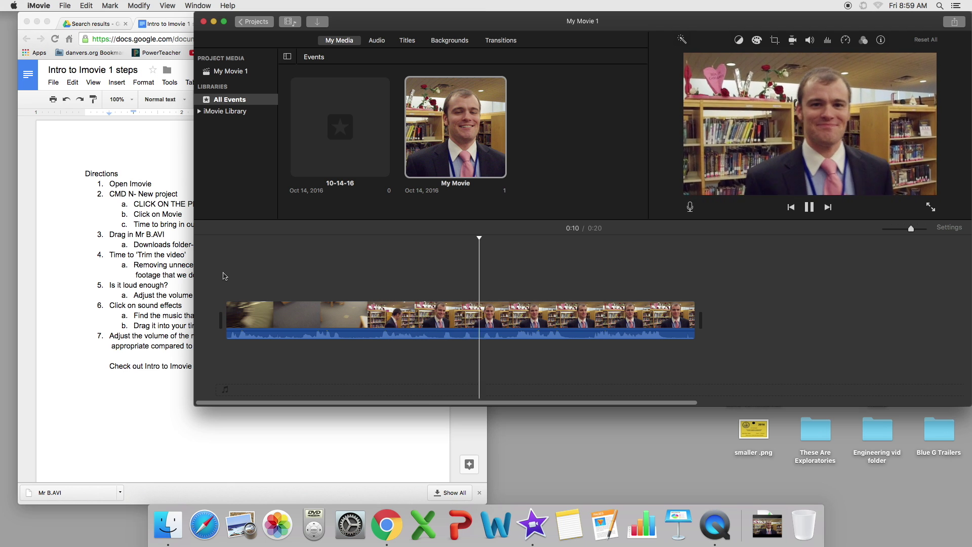
pyautogui.press('space')
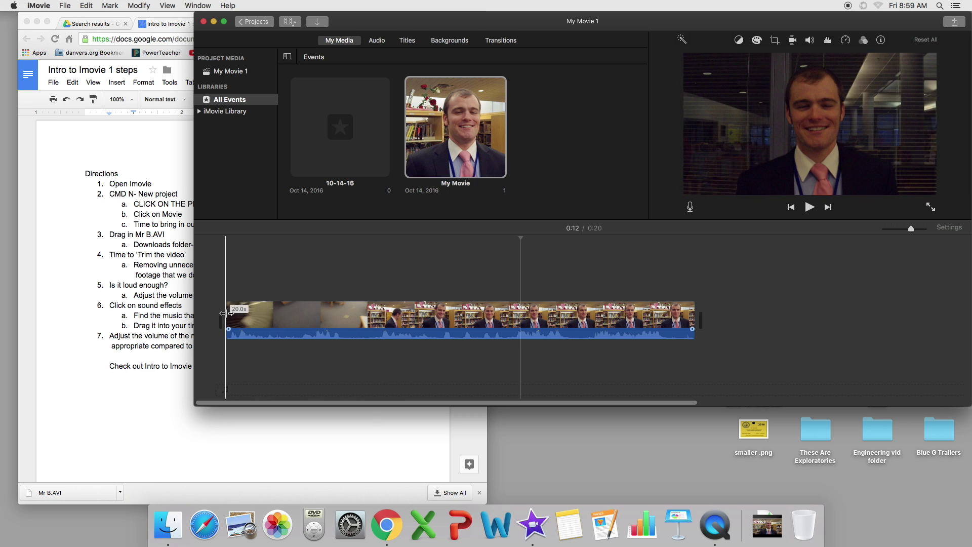
# Trim the beginning of the timeline clip so about 8.3 s remain, and play back the trimmed footage.
pyautogui.moveTo(223, 314); pyautogui.dragTo(502, 323)
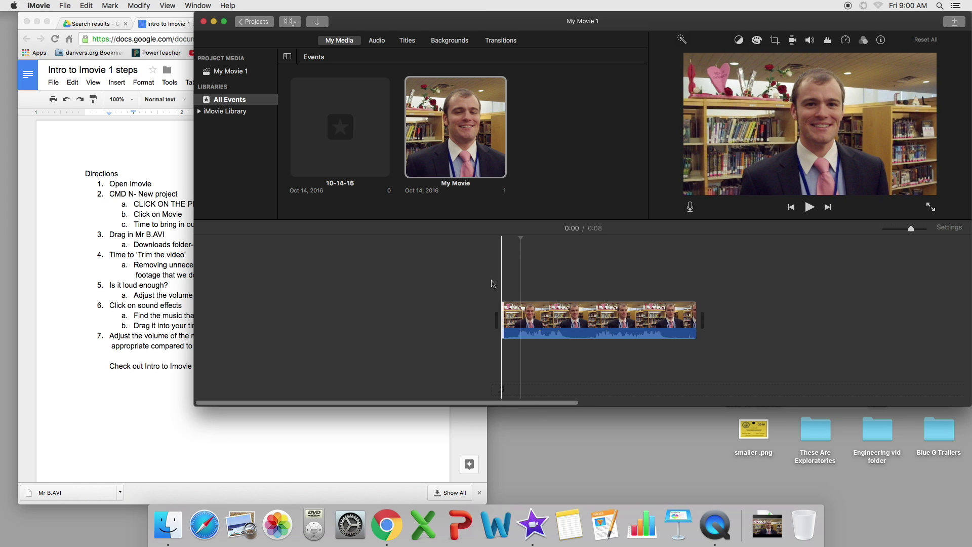
pyautogui.press('space')
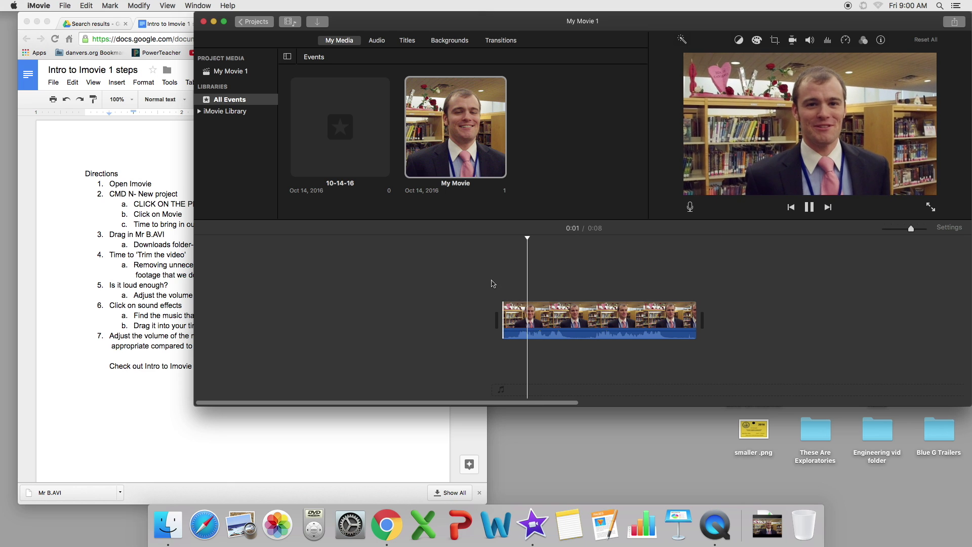
pyautogui.press('space')
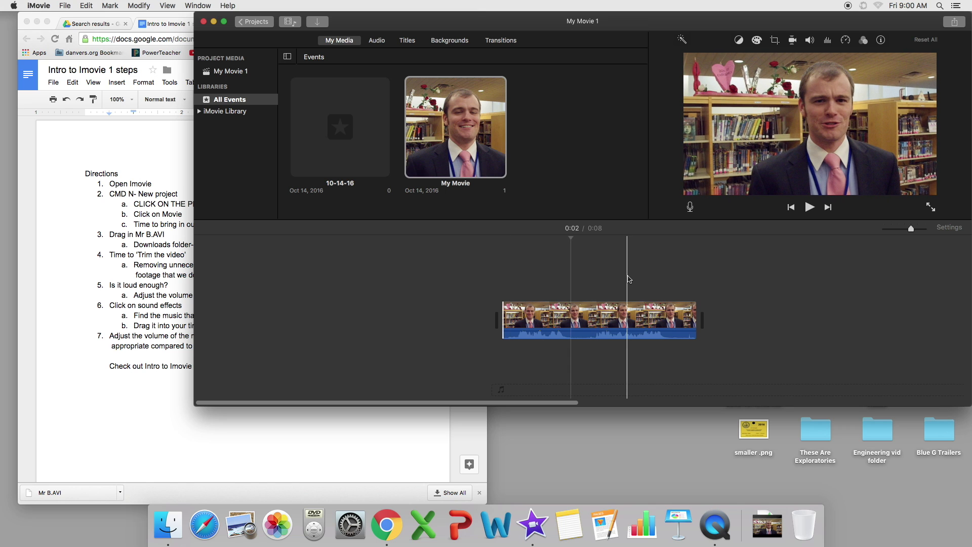
pyautogui.press('space')
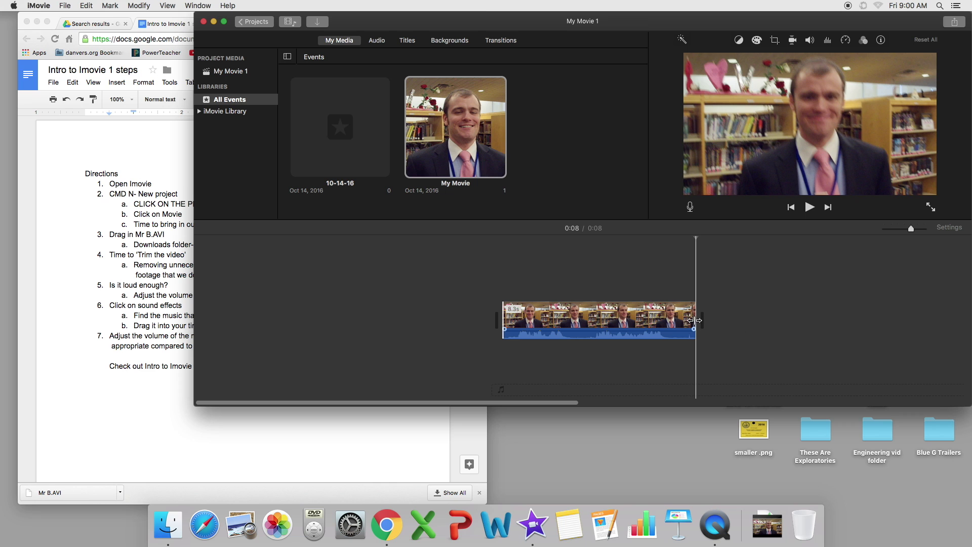
# Trim the end of the timeline clip so about 7.8 s remain.
pyautogui.moveTo(696, 319); pyautogui.dragTo(683, 323)
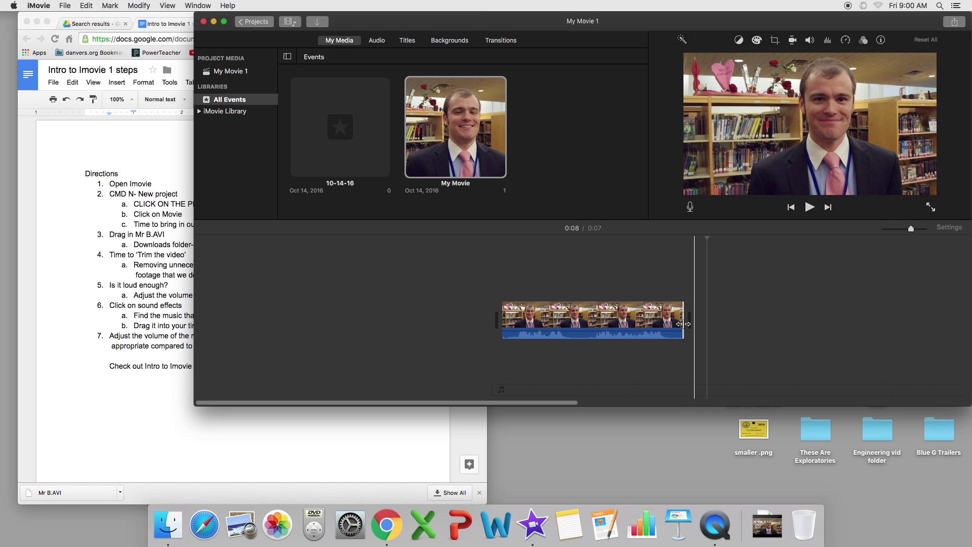
pyautogui.moveTo(561, 405); pyautogui.dragTo(582, 405)
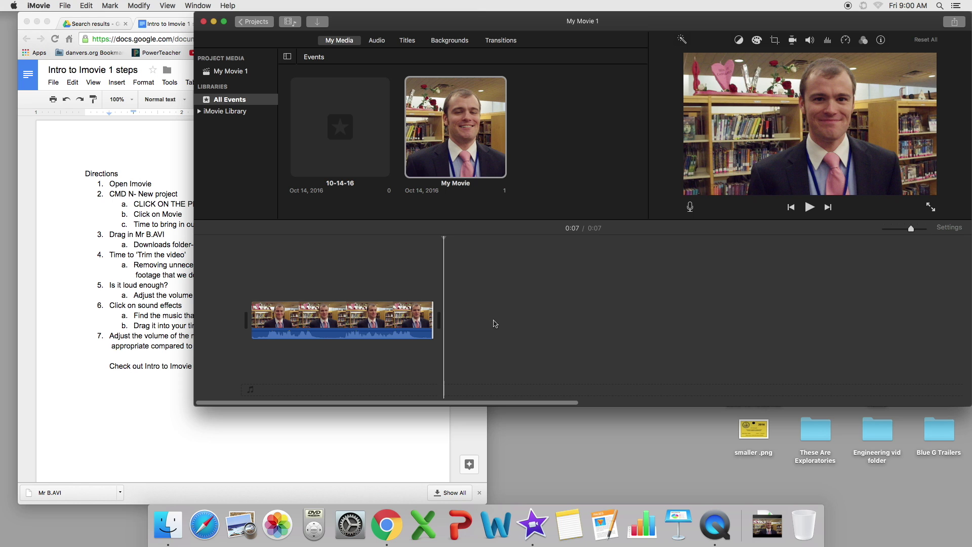
# Review the trimming step, the "Is it loud enough?" step and its volume sub-step in the directions document.
pyautogui.click(144, 277)
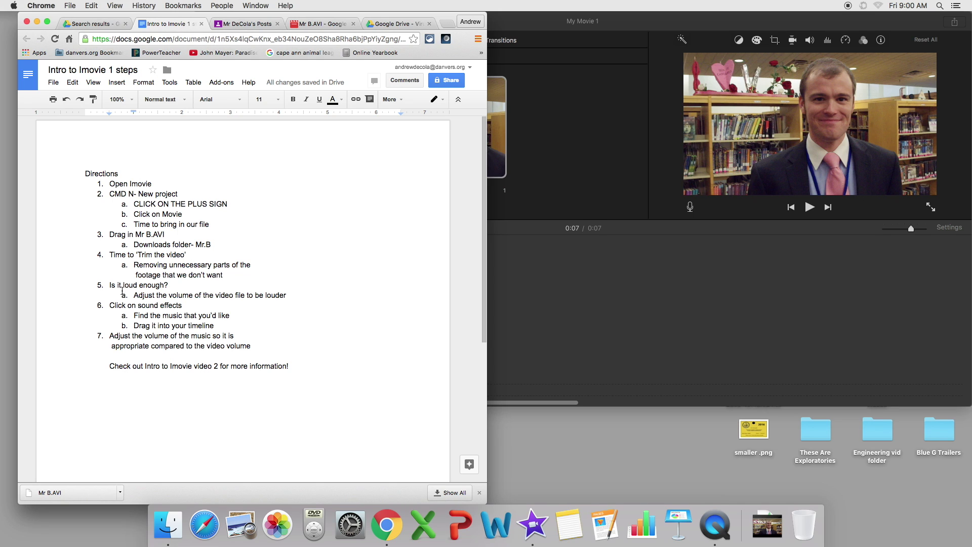
pyautogui.moveTo(106, 255); pyautogui.dragTo(231, 266)
pyautogui.click(225, 278)
pyautogui.moveTo(111, 286); pyautogui.dragTo(176, 286)
pyautogui.click(178, 286)
pyautogui.moveTo(133, 297); pyautogui.dragTo(294, 298)
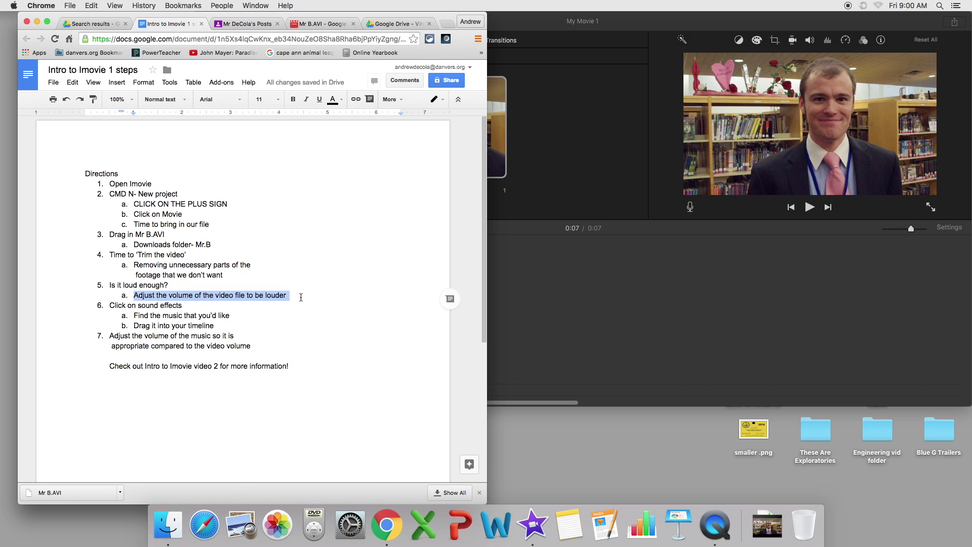
pyautogui.click(301, 297)
pyautogui.moveTo(287, 297); pyautogui.dragTo(133, 297)
# Switch to iMovie and lower the timeline clip's volume to about 89%.
pyautogui.click(690, 276)
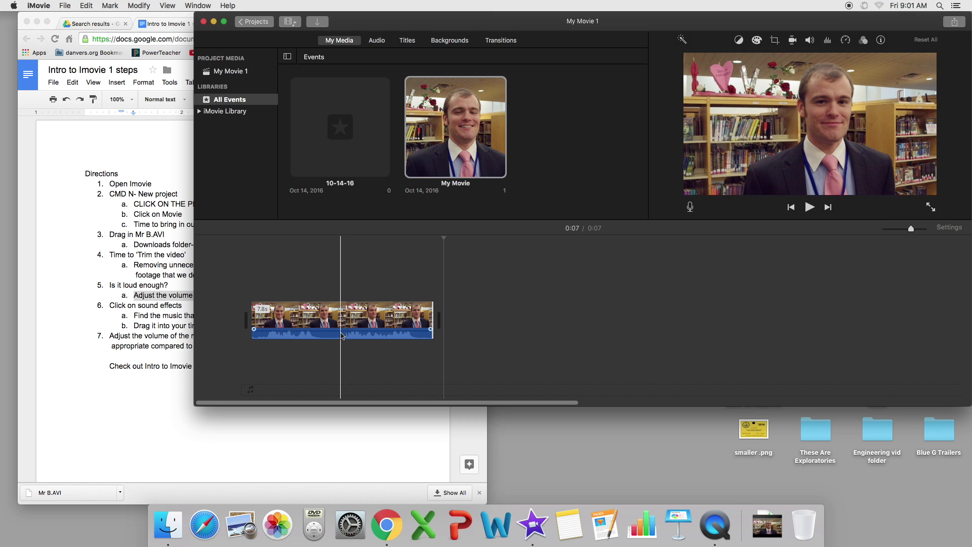
pyautogui.moveTo(341, 326)
pyautogui.mouseDown()
pyautogui.moveTo(343, 346)
pyautogui.moveTo(346, 333)
pyautogui.mouseUp()
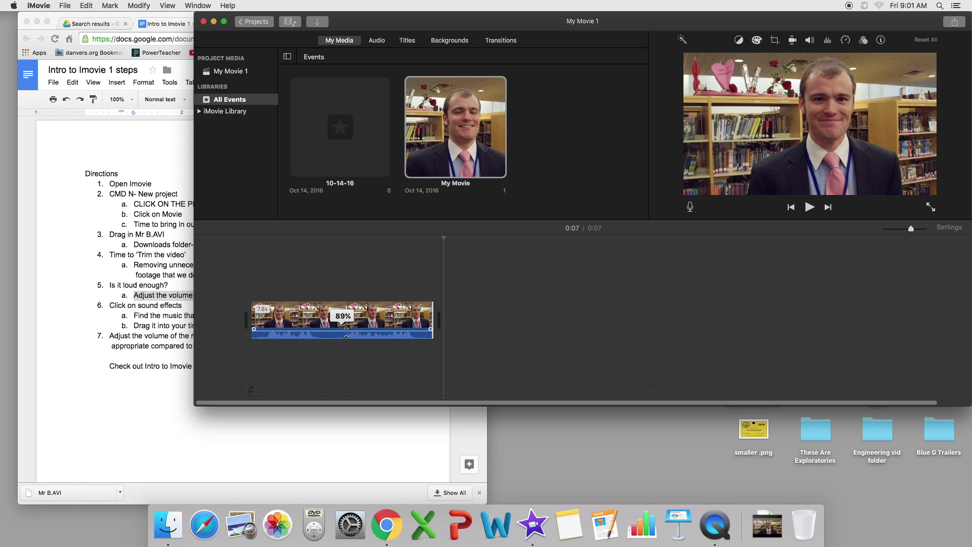
pyautogui.moveTo(346, 333); pyautogui.dragTo(346, 332)
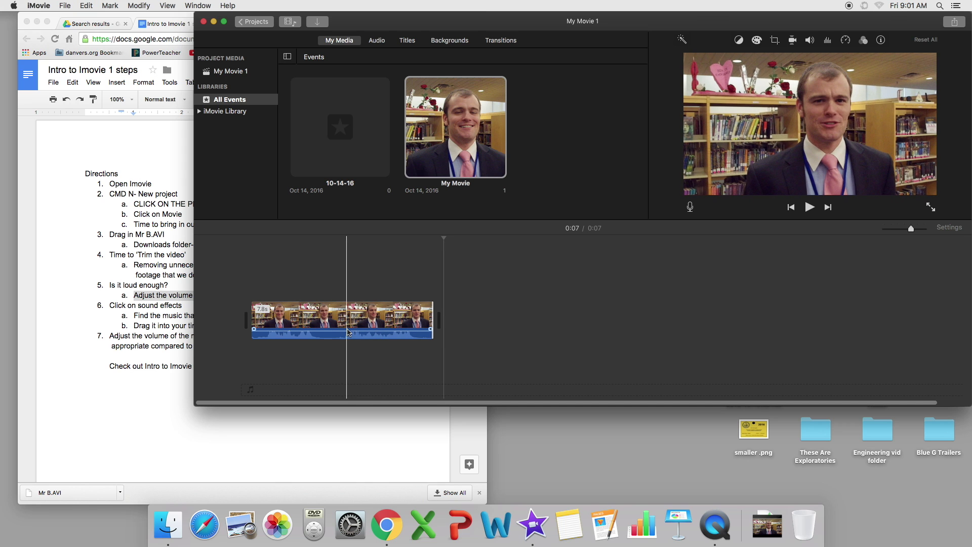
pyautogui.moveTo(347, 332); pyautogui.dragTo(346, 332)
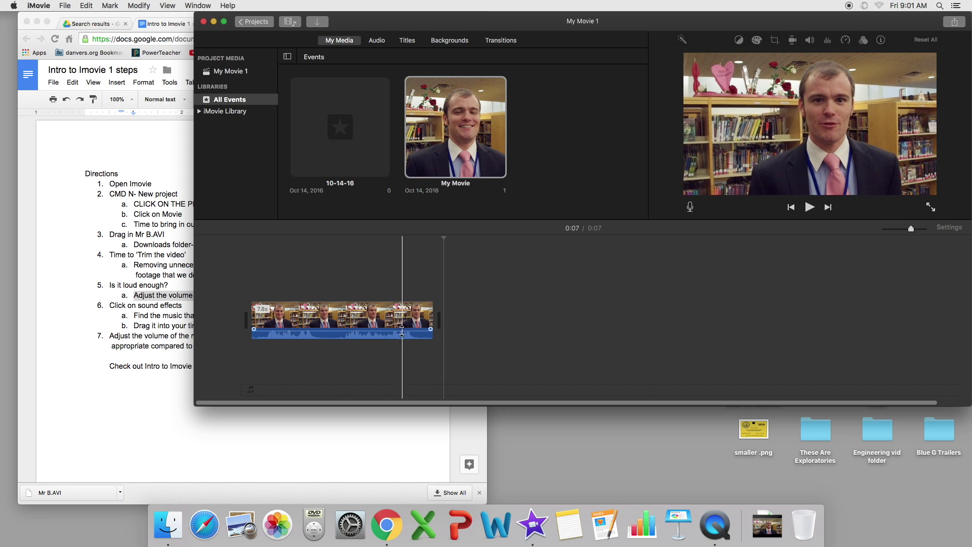
# Test the timeline clip's volume at 400% by playing its beginning, and lower the volume to a moderate level.
pyautogui.moveTo(353, 329); pyautogui.dragTo(354, 323)
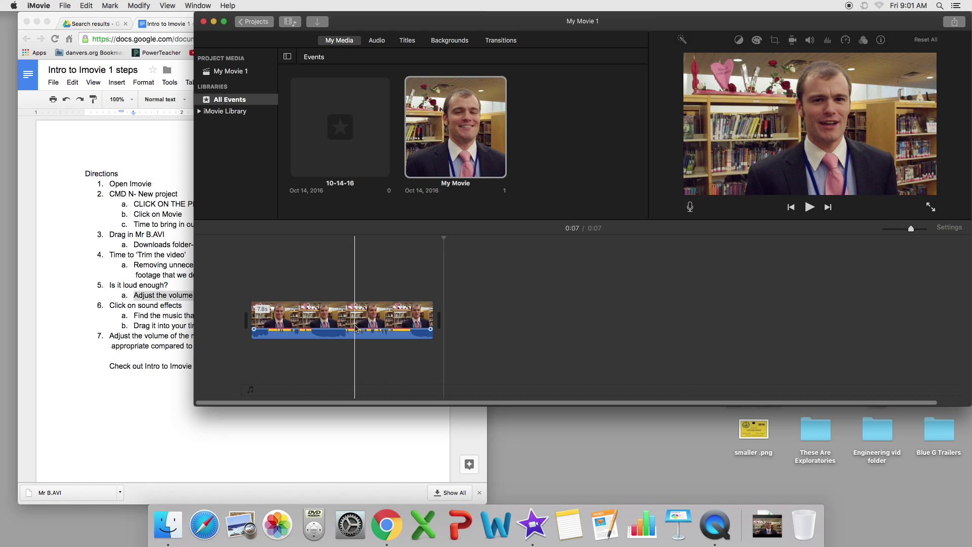
pyautogui.press('space')
pyautogui.press('space')
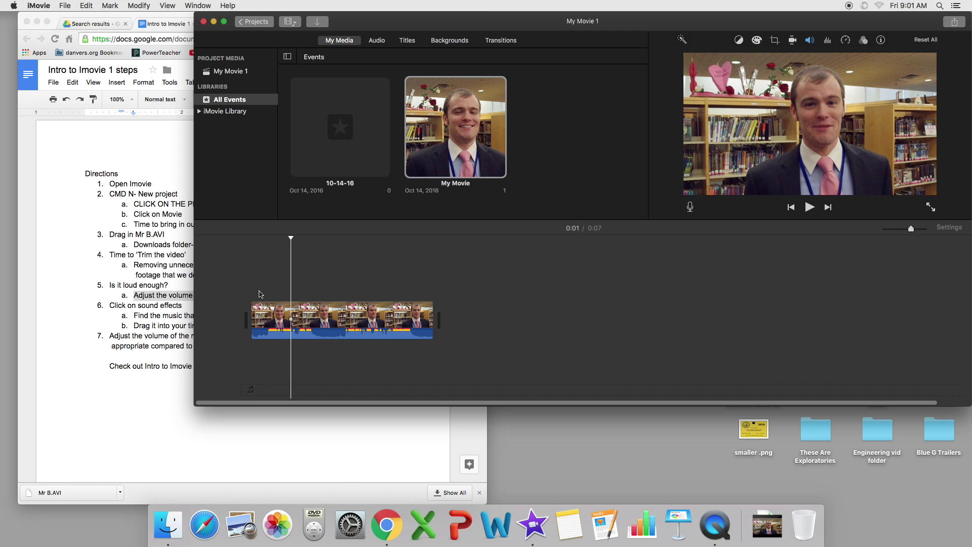
pyautogui.click(359, 327)
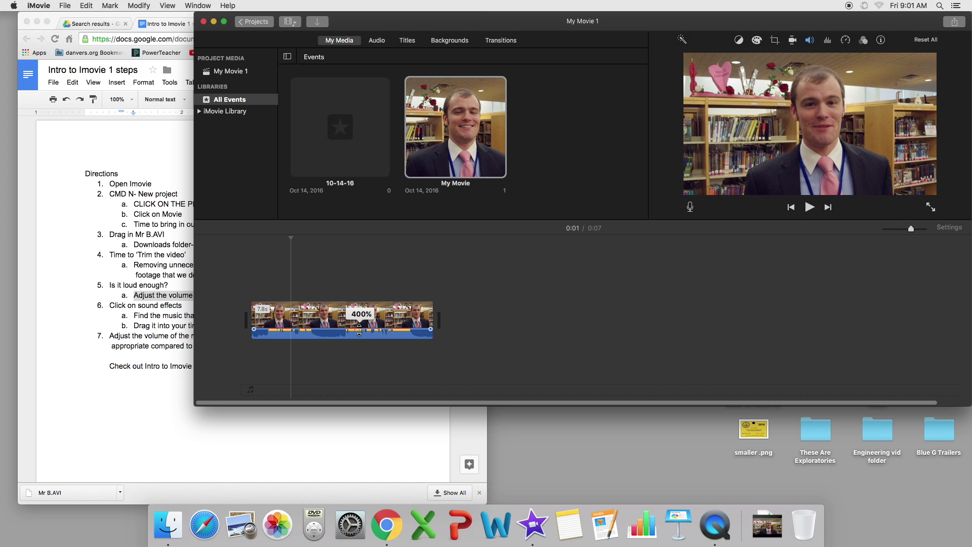
pyautogui.moveTo(359, 330); pyautogui.dragTo(365, 332)
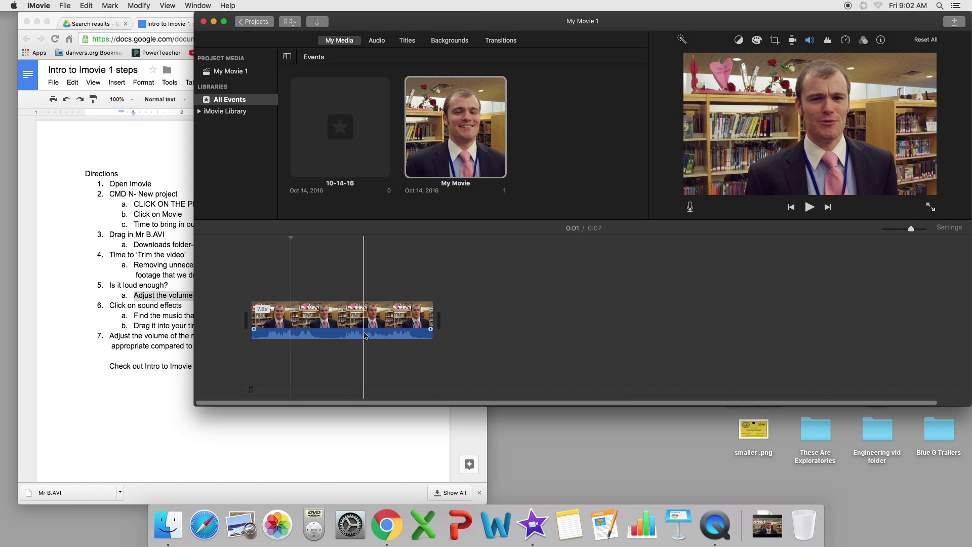
# Review the "Click on sound effects" step in the directions document.
pyautogui.click(130, 271)
pyautogui.click(104, 301)
pyautogui.moveTo(108, 306); pyautogui.dragTo(190, 308)
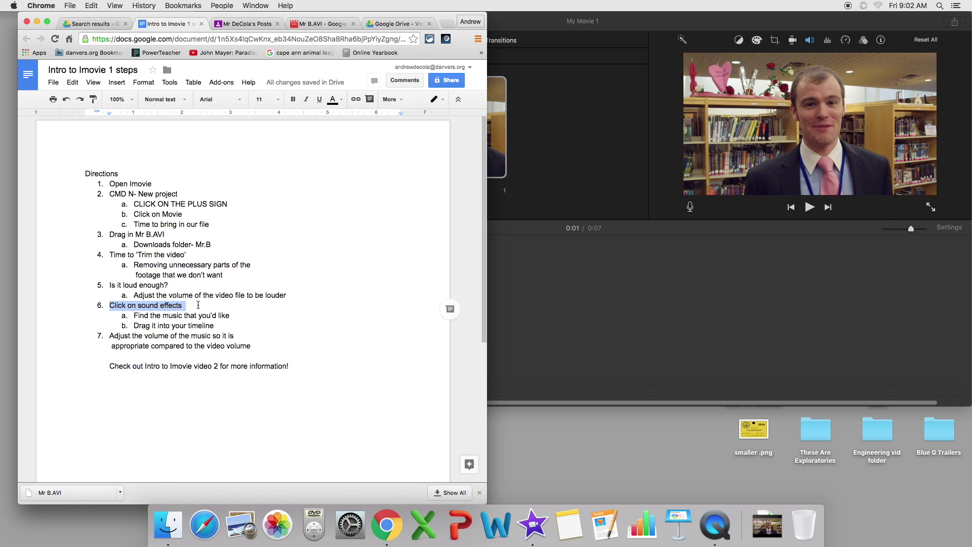
# Switch to iMovie and open the Sound Effects collection in the audio library.
pyautogui.click(591, 308)
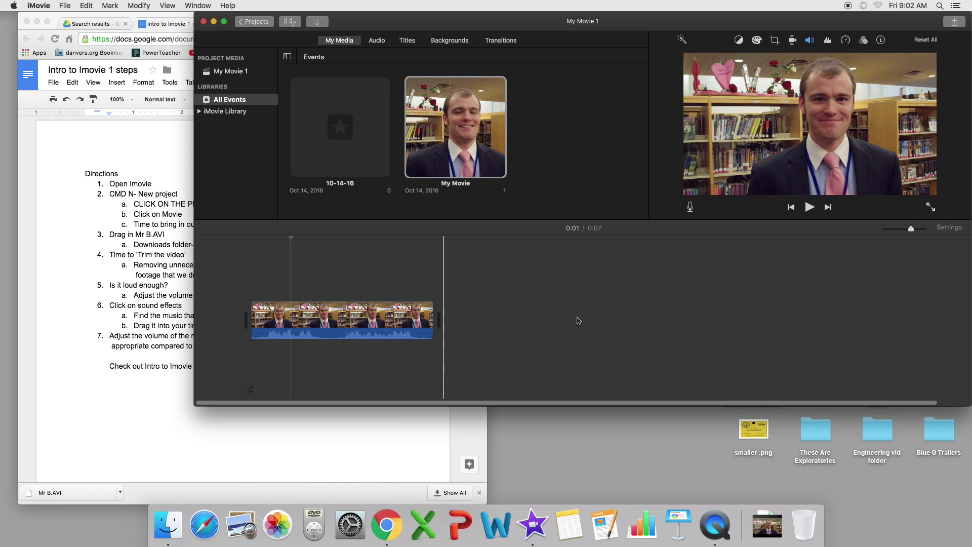
pyautogui.click(377, 40)
pyautogui.click(407, 41)
pyautogui.click(501, 41)
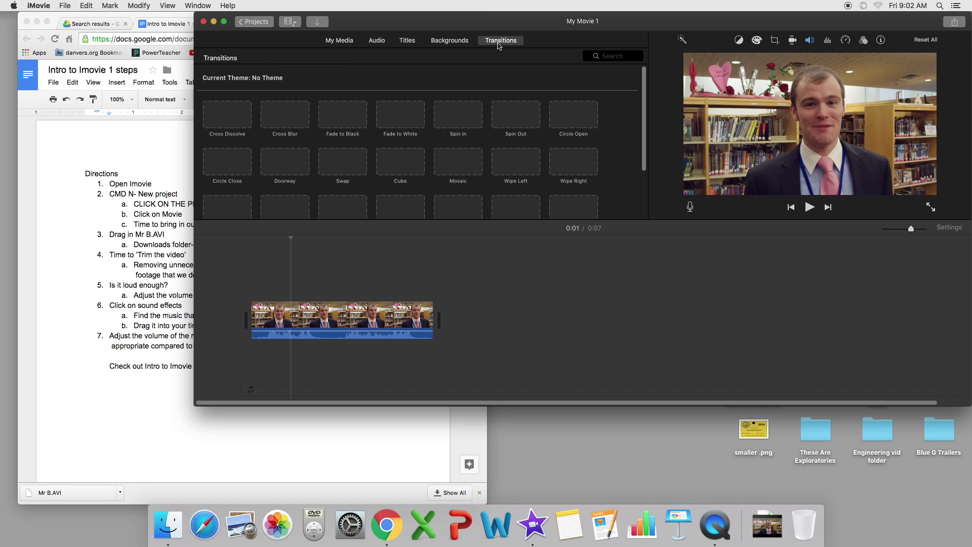
pyautogui.click(382, 42)
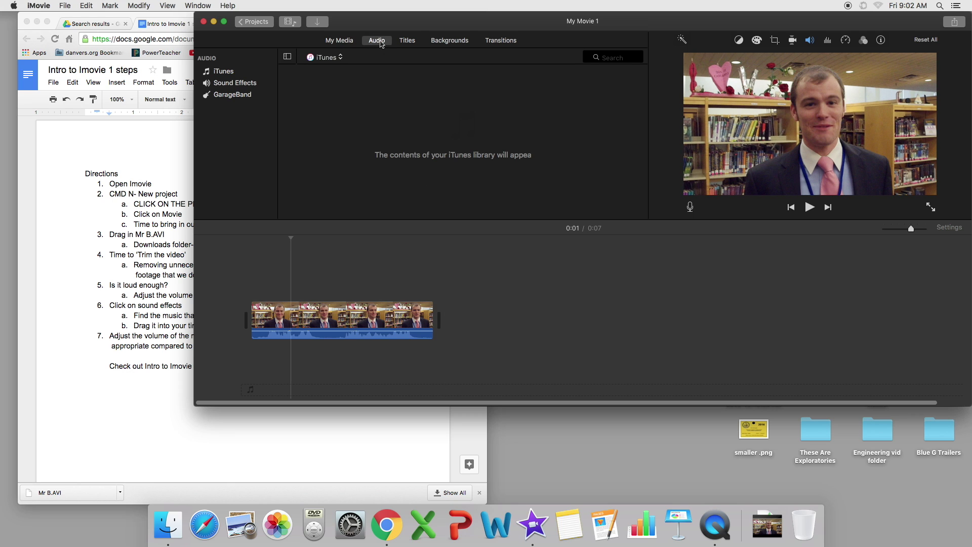
pyautogui.click(257, 84)
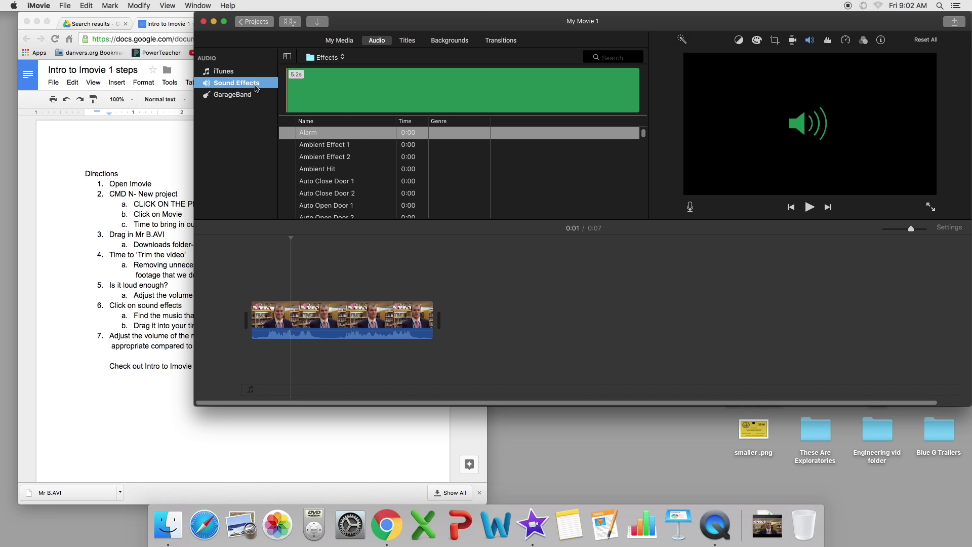
# Look through the sound effects list and sort it by time.
pyautogui.scroll(-5, 367, 176)
pyautogui.scroll(-15, 368, 177)
pyautogui.scroll(20, 368, 176)
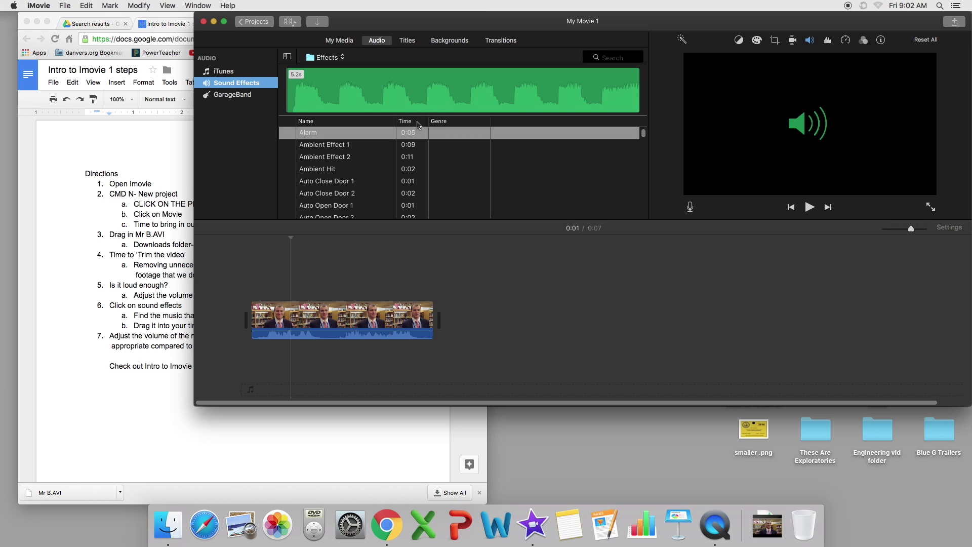
pyautogui.click(405, 122)
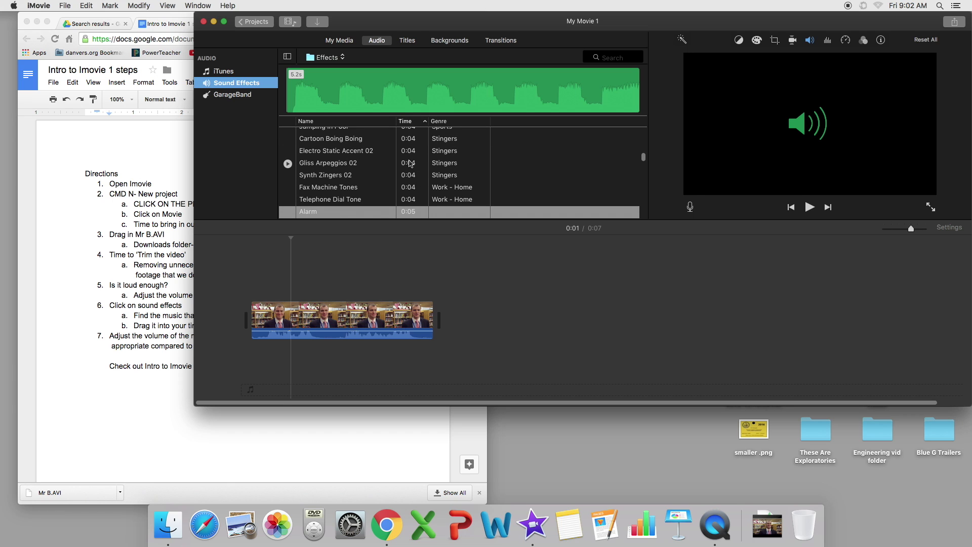
# Find the Headspin Long jingle among the sound effects longer than 30 seconds, and preview it.
pyautogui.scroll(-15, 411, 163)
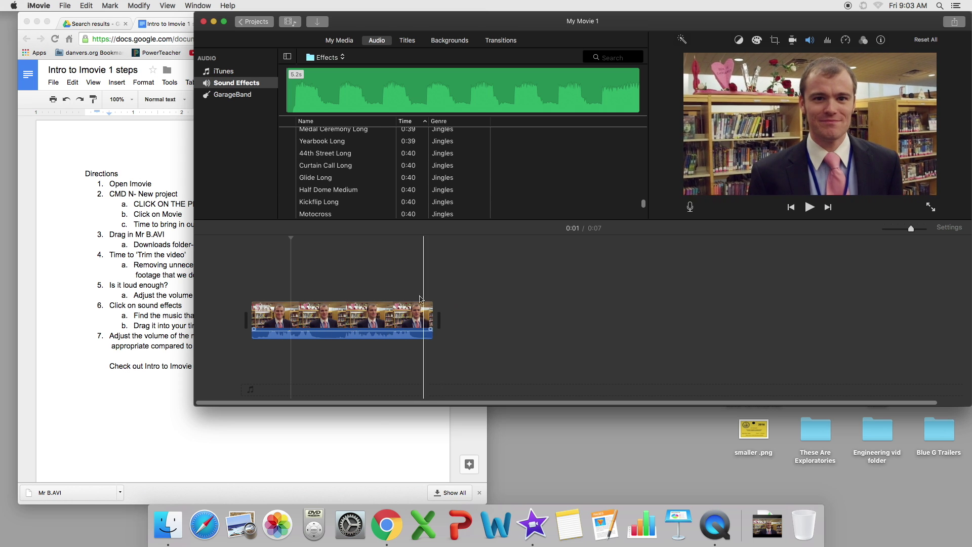
pyautogui.scroll(10, 417, 164)
pyautogui.scroll(5, 416, 167)
pyautogui.scroll(-5, 417, 167)
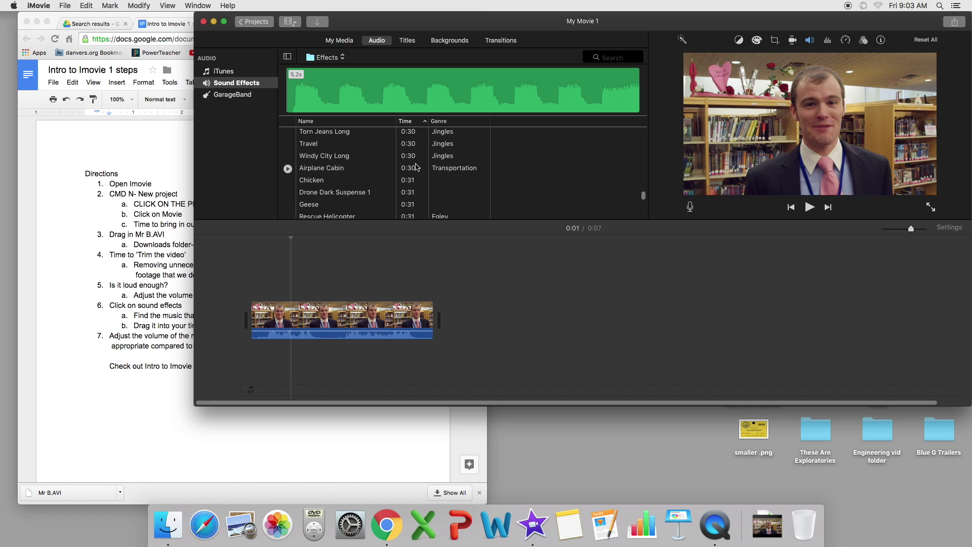
pyautogui.scroll(-5, 397, 177)
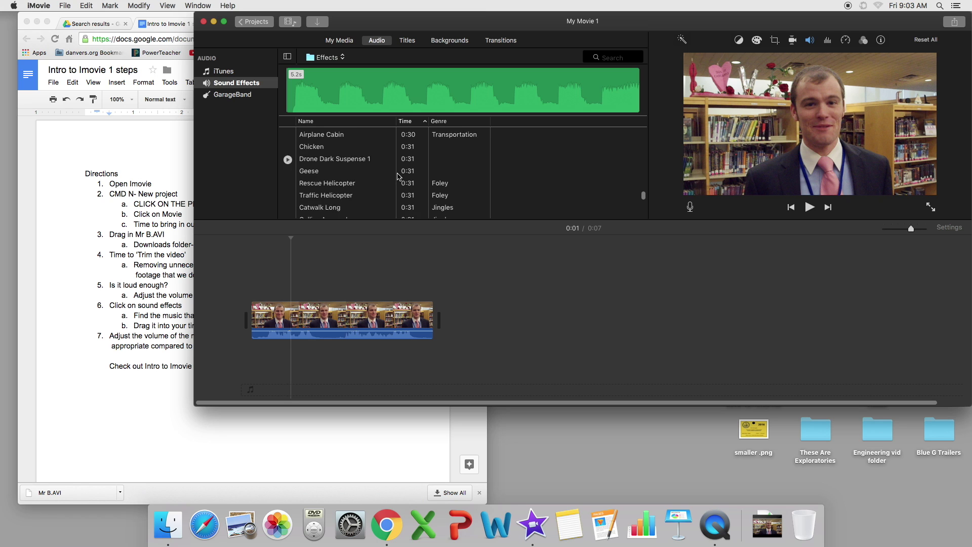
pyautogui.scroll(-3, 396, 182)
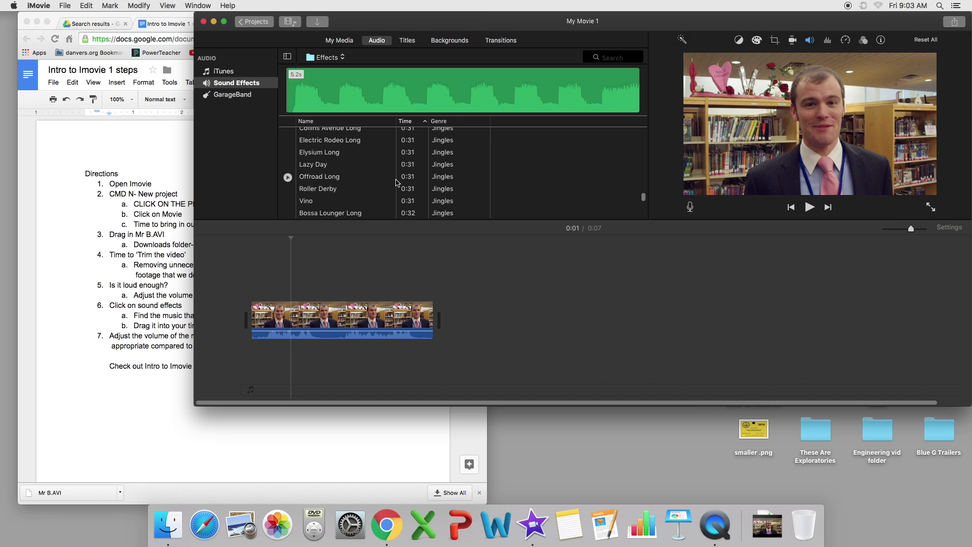
pyautogui.scroll(-5, 333, 189)
pyautogui.scroll(-1, 330, 193)
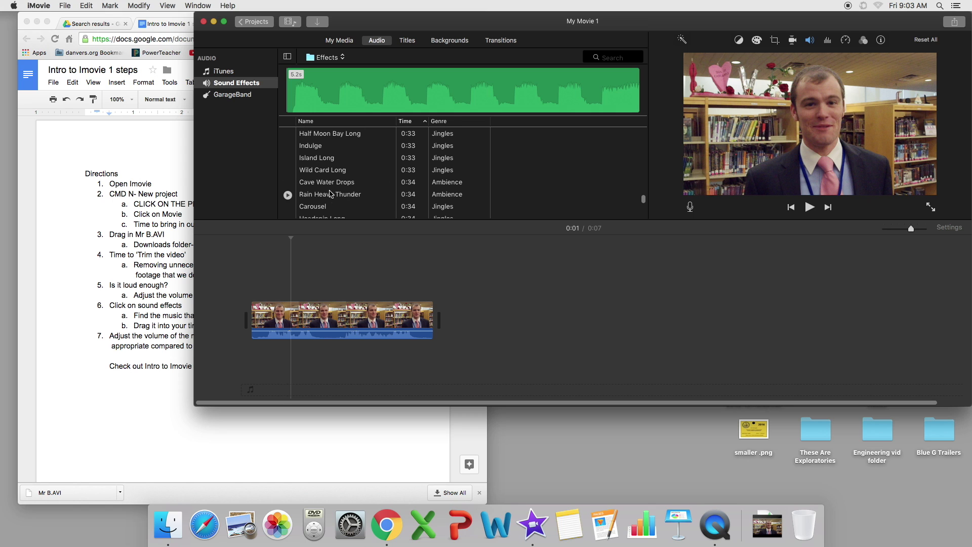
pyautogui.scroll(-2, 331, 197)
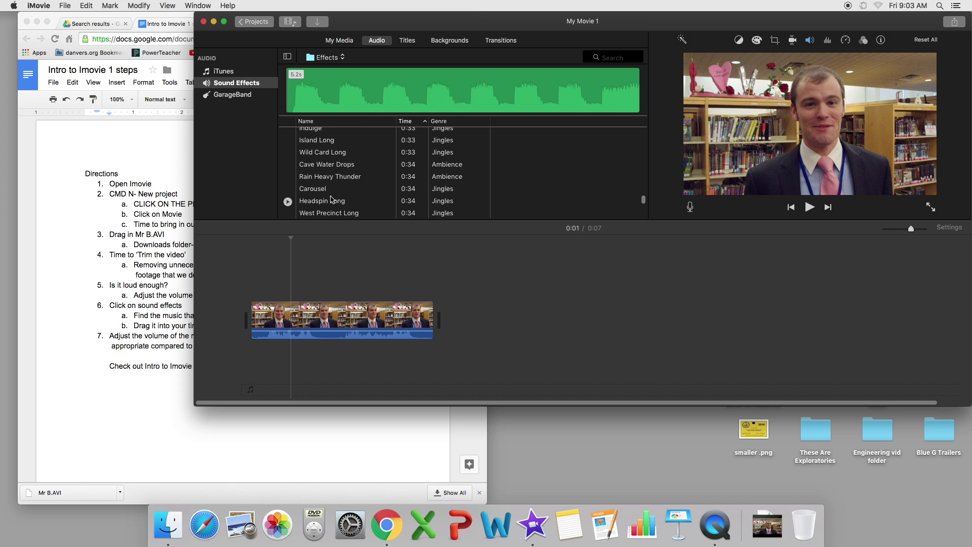
pyautogui.click(331, 192)
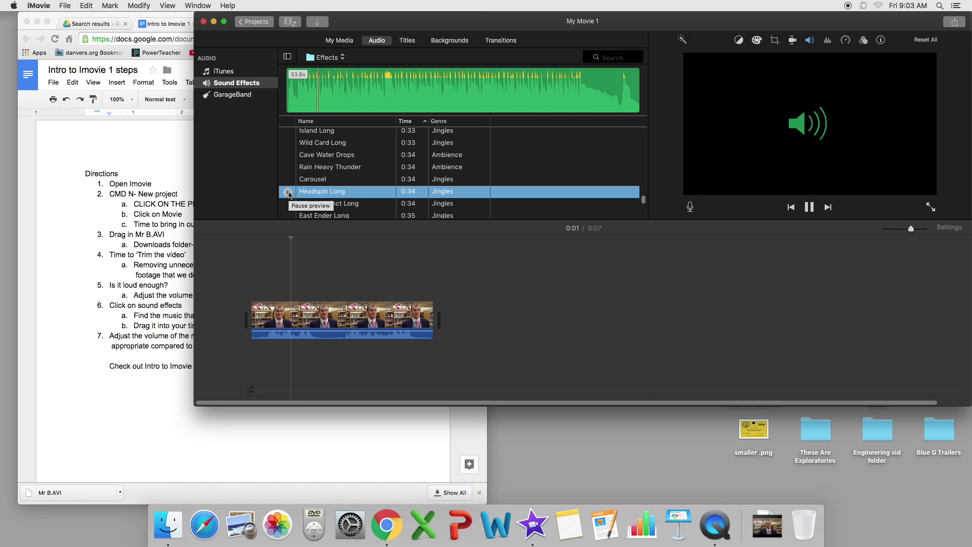
pyautogui.click(288, 193)
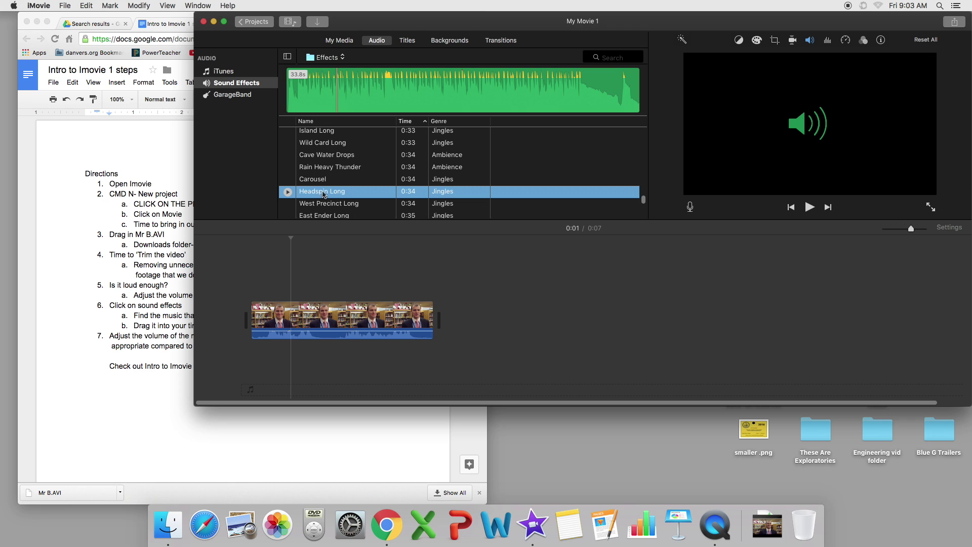
pyautogui.moveTo(299, 223); pyautogui.dragTo(253, 282)
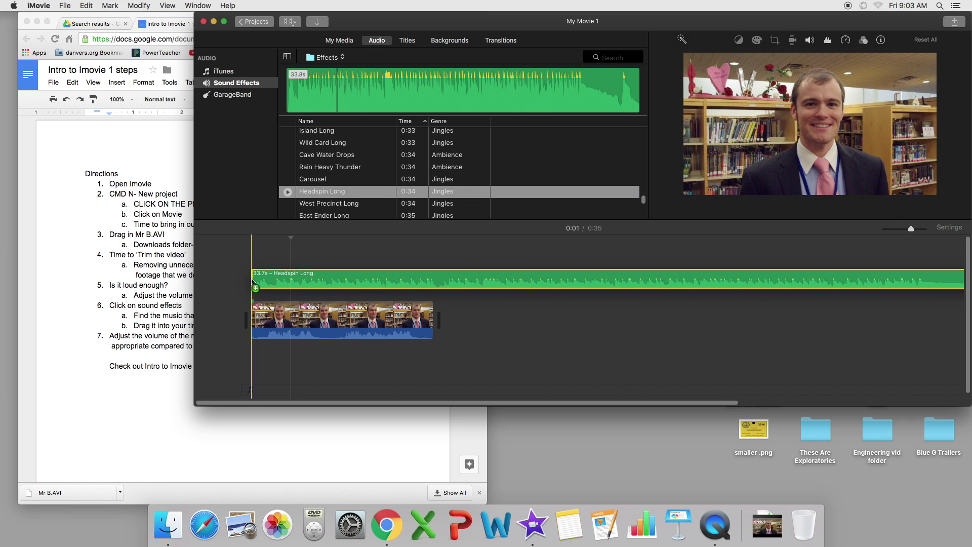
pyautogui.moveTo(253, 281); pyautogui.dragTo(322, 194)
pyautogui.click(321, 193)
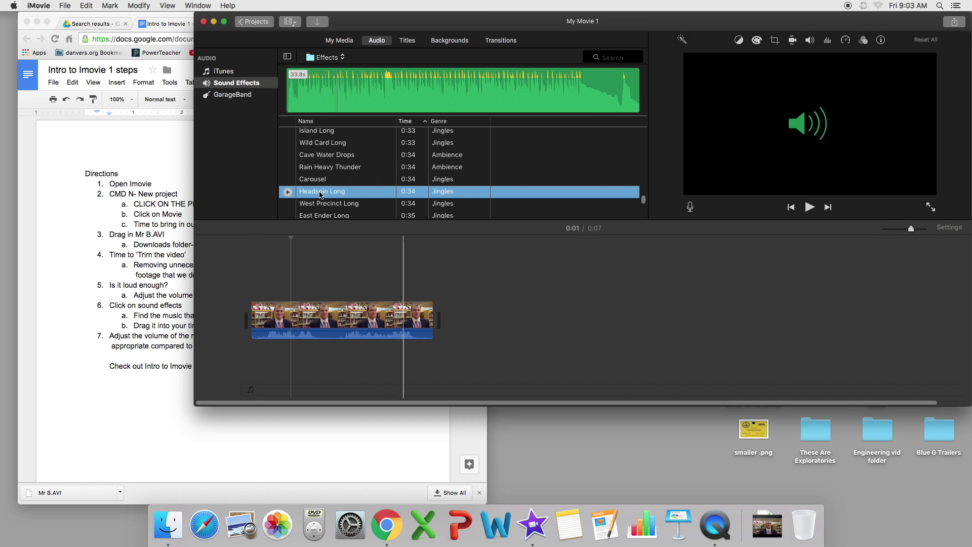
# Add Headspin Long beneath the video clip at the start of the timeline, and play the movie from the beginning.
pyautogui.scroll(1, 322, 194)
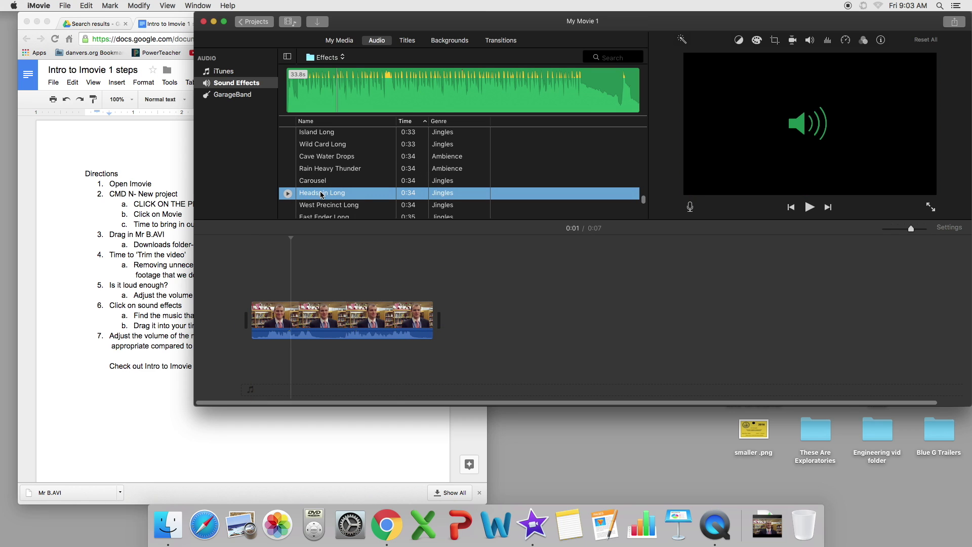
pyautogui.moveTo(321, 194); pyautogui.dragTo(251, 357)
pyautogui.click(253, 285)
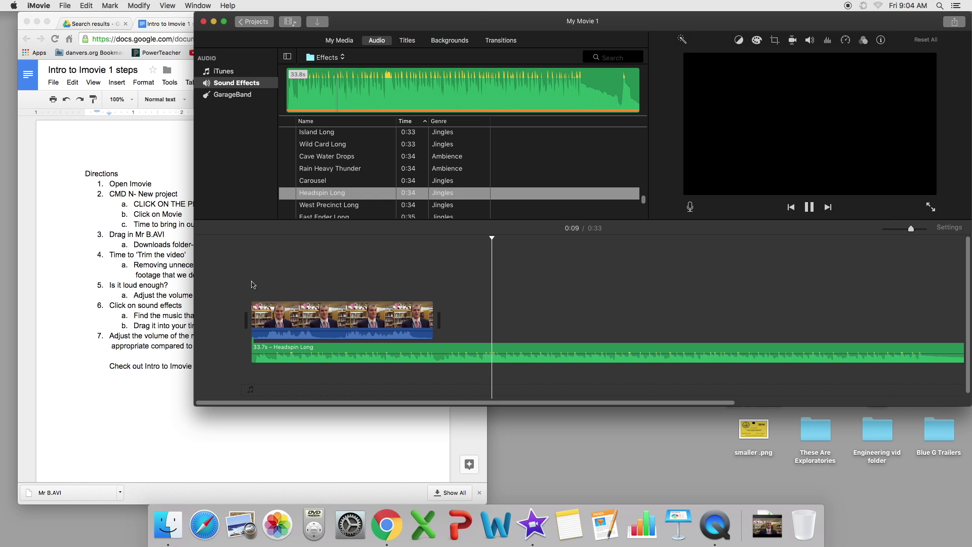
pyautogui.press('space')
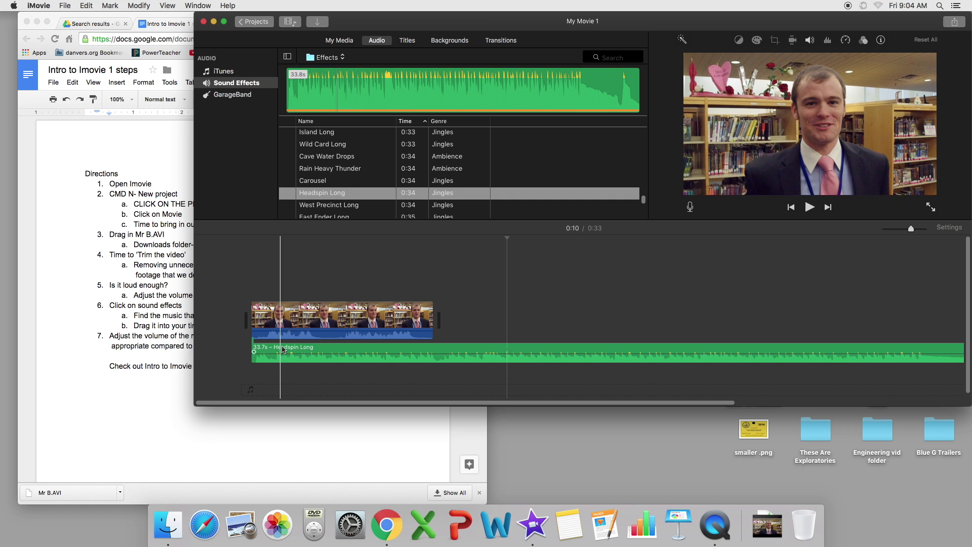
# Lower the Headspin Long track's volume to about 20% and play the movie from the beginning.
pyautogui.click(317, 350)
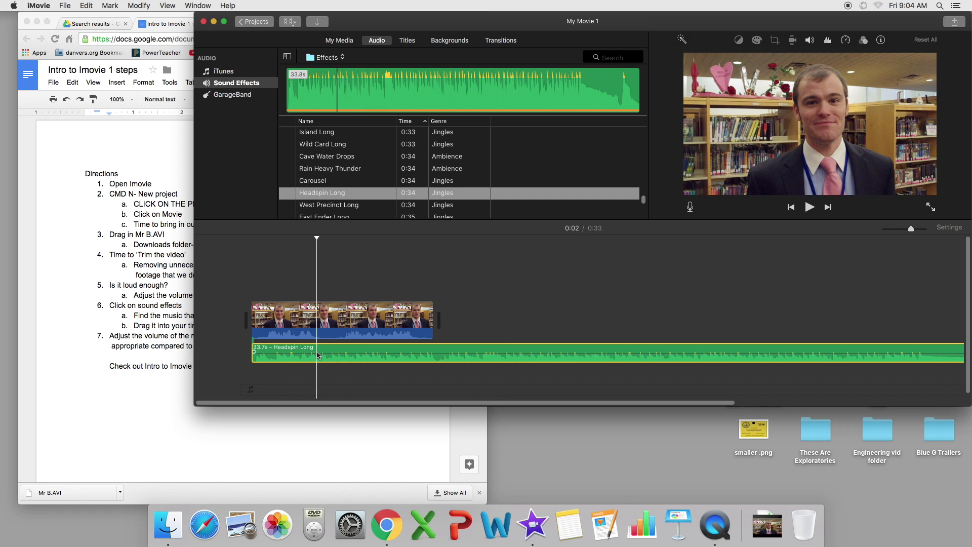
pyautogui.moveTo(317, 349); pyautogui.dragTo(318, 351)
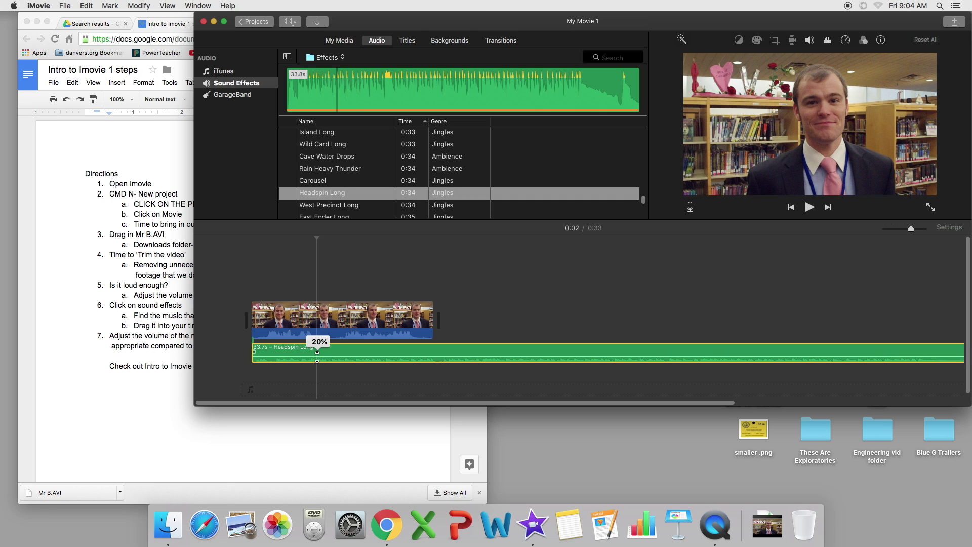
pyautogui.moveTo(317, 352); pyautogui.dragTo(317, 352)
pyautogui.click(245, 286)
pyautogui.press('space')
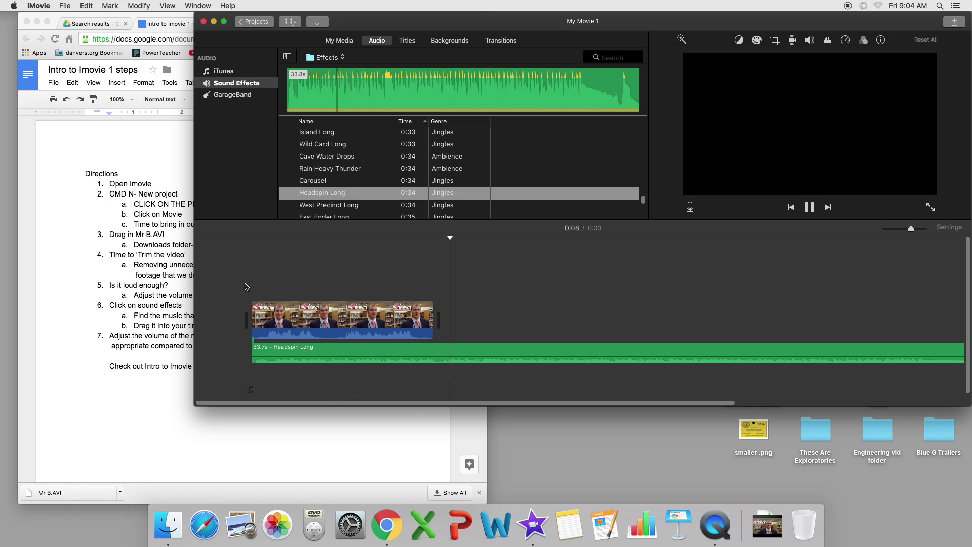
# Stop the playback, return to the start of the movie, and select the Headspin Long track beneath the video clip.
pyautogui.press('space')
pyautogui.click(245, 284)
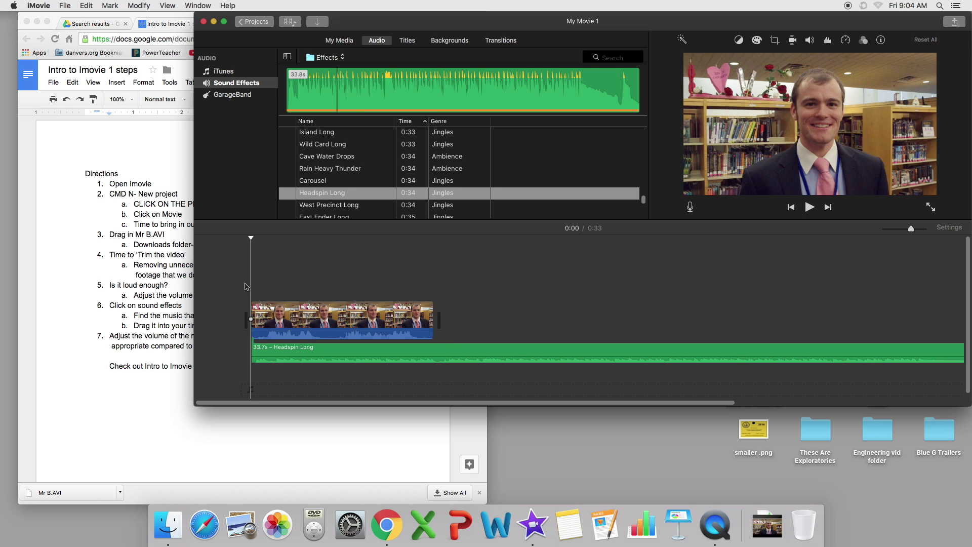
pyautogui.click(303, 316)
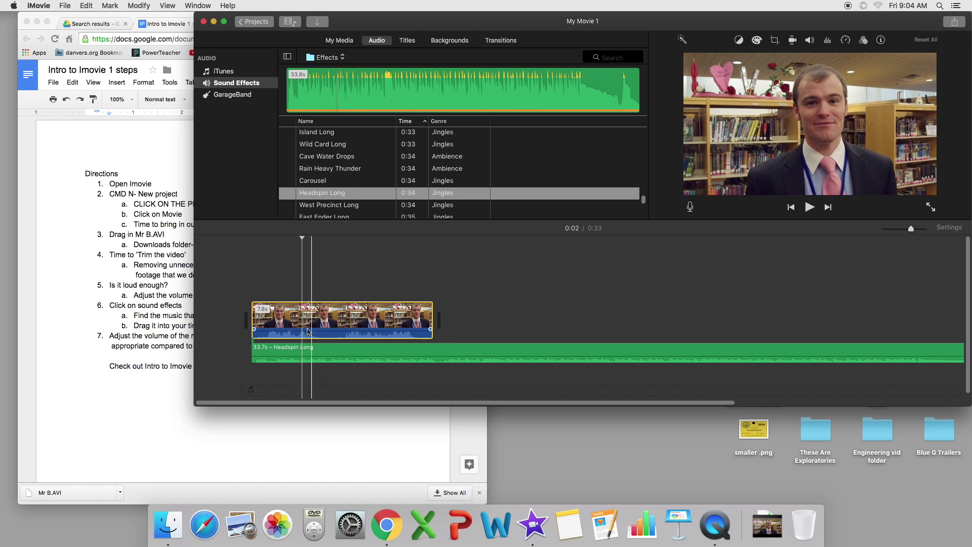
pyautogui.click(317, 355)
pyautogui.moveTo(316, 354); pyautogui.dragTo(307, 355)
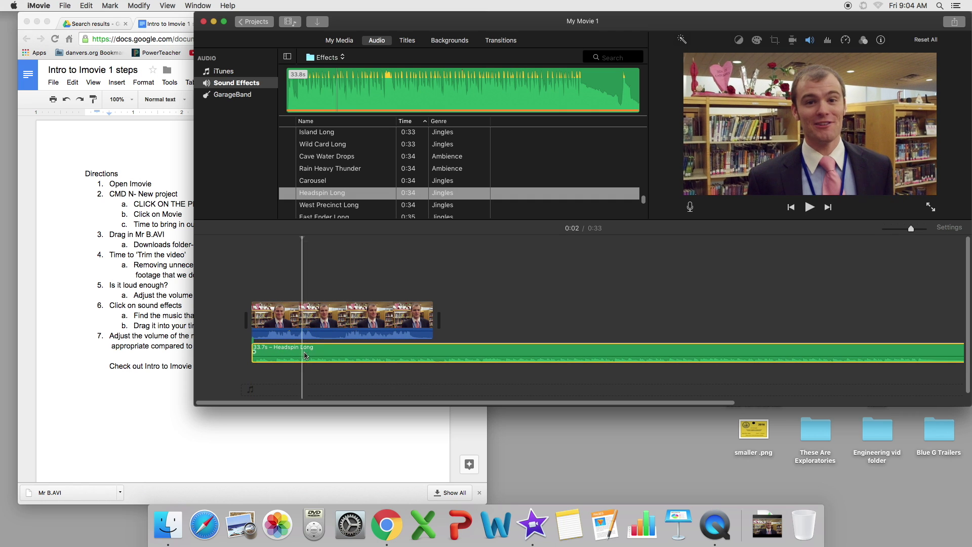
# Check how far the Headspin Long track extends past the video, and highlight the direction about removing unnecessary footage in the Chrome document.
pyautogui.moveTo(349, 406); pyautogui.dragTo(582, 404)
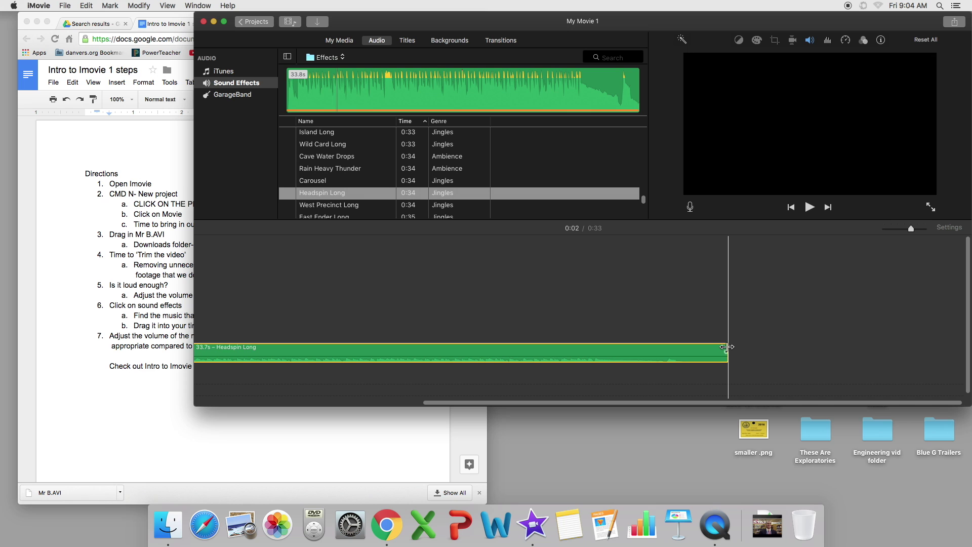
pyautogui.hscroll(-5, 456, 304)
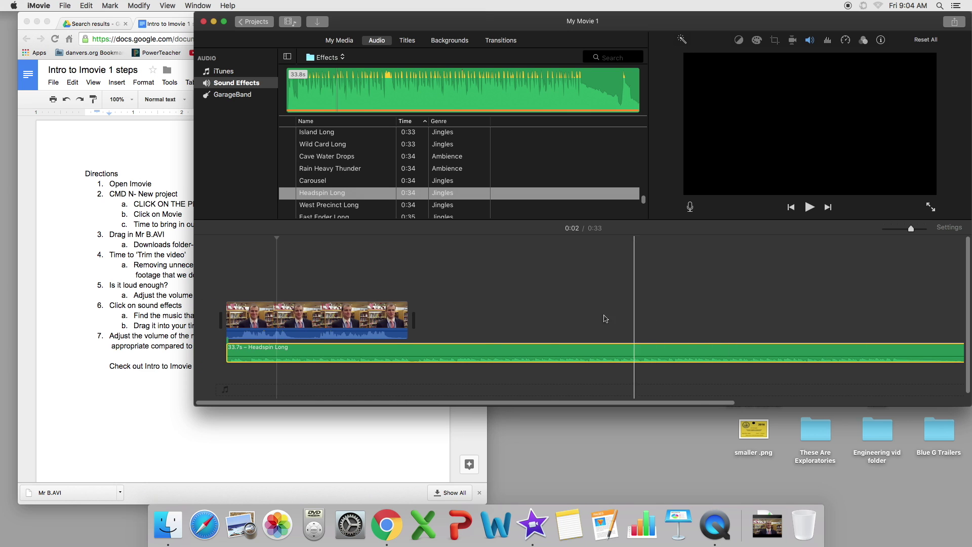
pyautogui.press('super+Tab')
pyautogui.moveTo(108, 254); pyautogui.dragTo(134, 266)
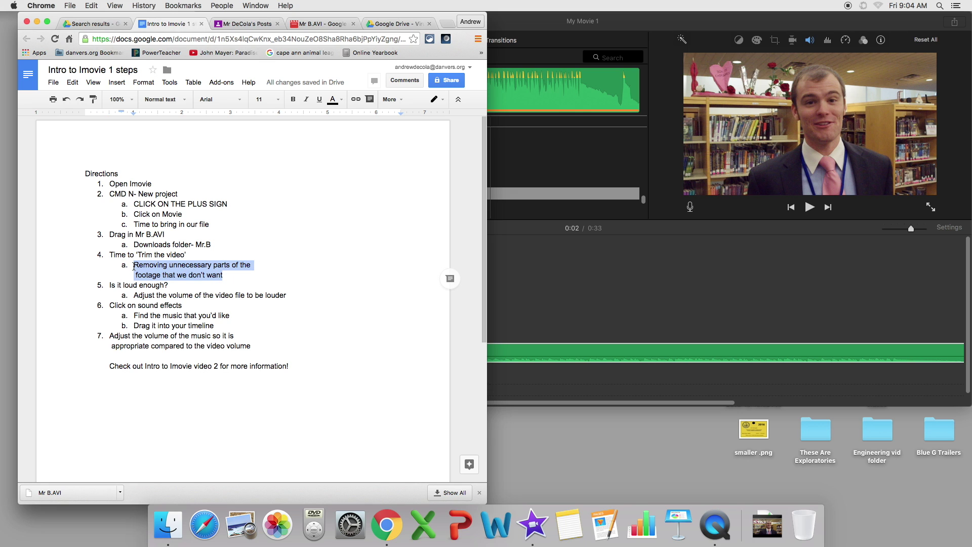
# Switch back to iMovie, trim the end of Headspin Long to 7.8 s to match the video clip, and play the movie from the beginning.
pyautogui.click(623, 299)
pyautogui.hscroll(5, 720, 396)
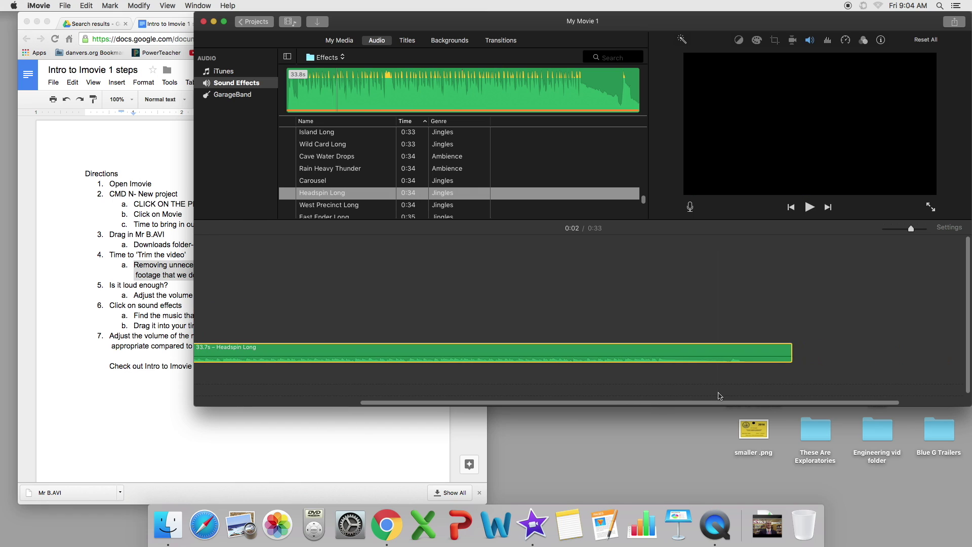
pyautogui.moveTo(791, 346); pyautogui.dragTo(795, 346)
pyautogui.hscroll(-3, 793, 390)
pyautogui.hscroll(5, 788, 377)
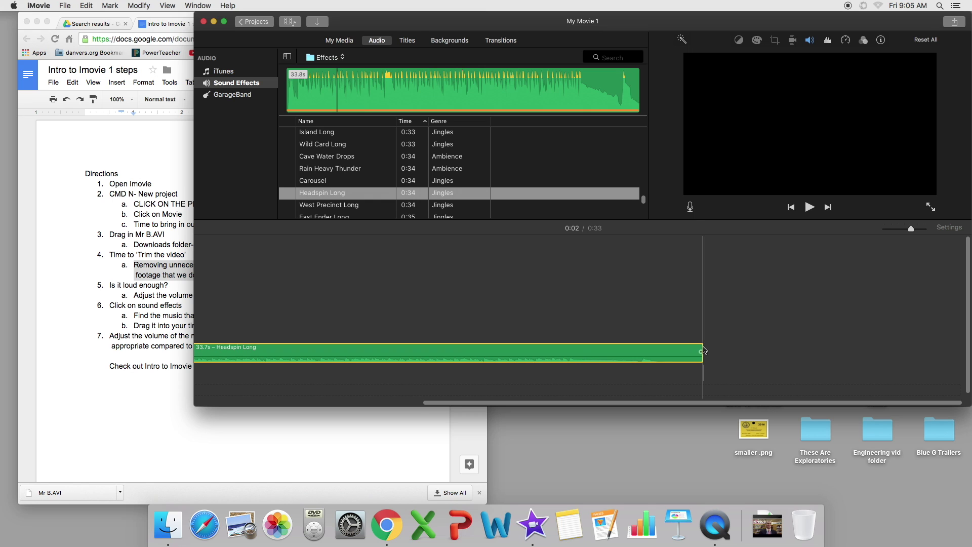
pyautogui.moveTo(702, 347); pyautogui.dragTo(247, 347)
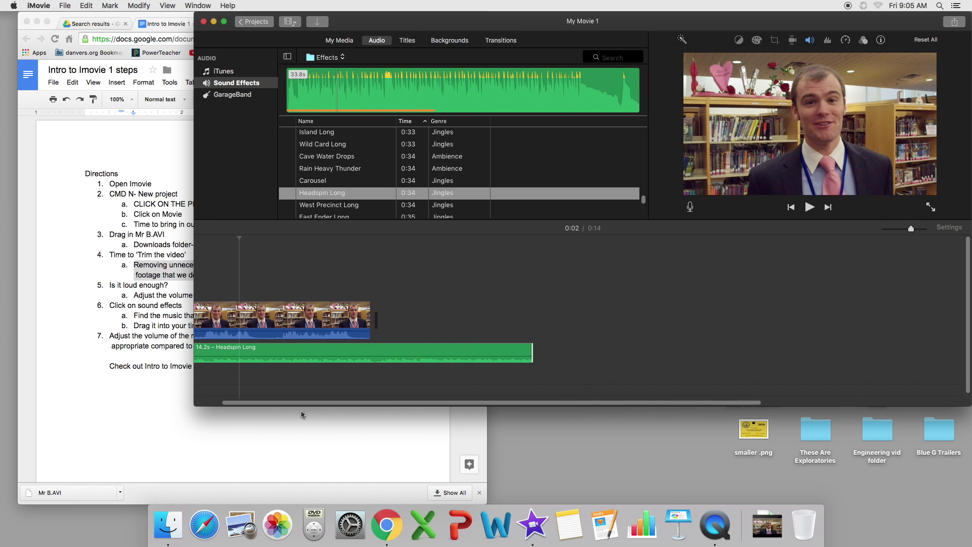
pyautogui.moveTo(531, 350); pyautogui.dragTo(377, 355)
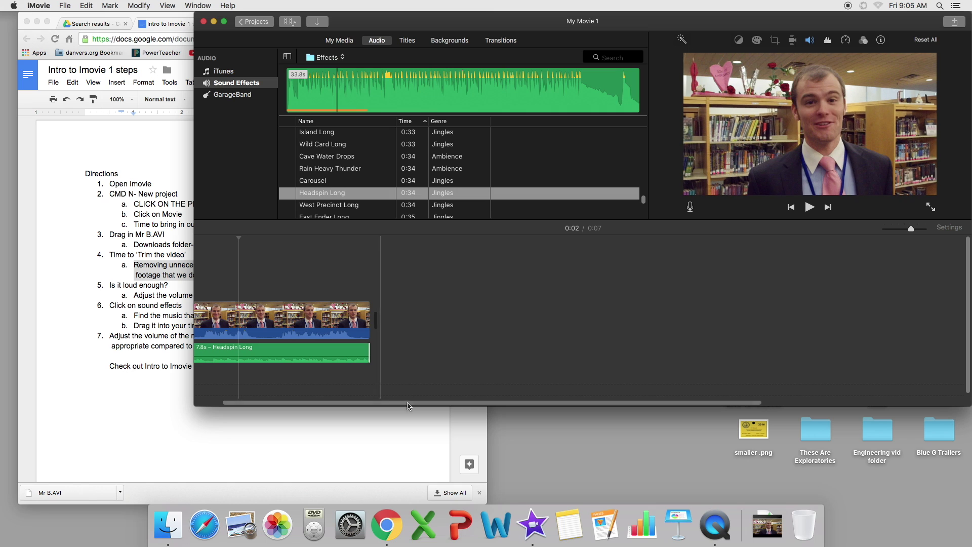
pyautogui.click(224, 284)
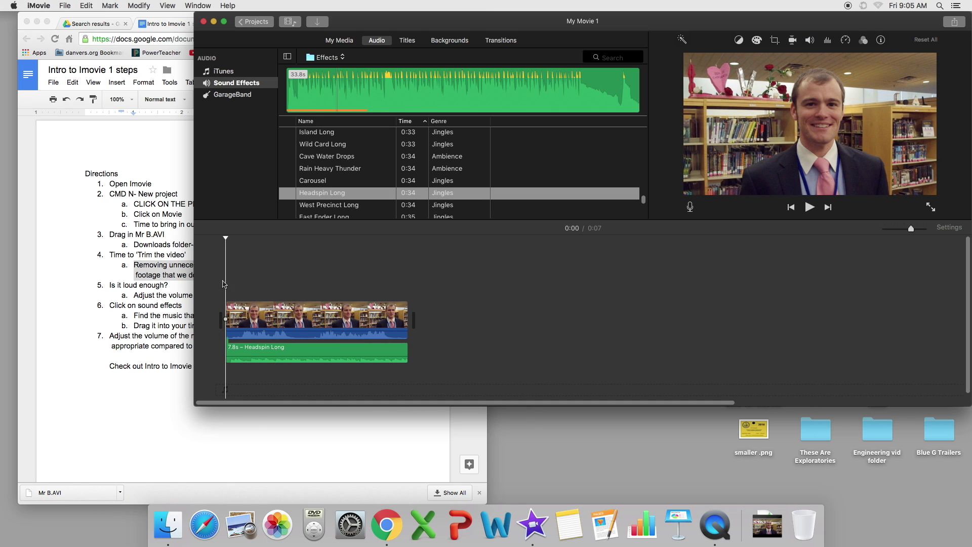
pyautogui.press('space')
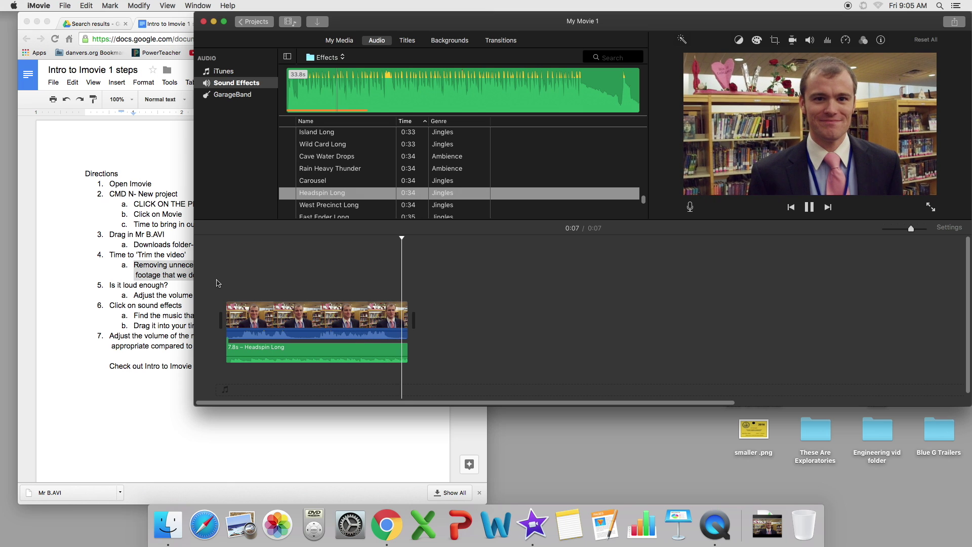
# Switch to the Chrome document and review the directions on finding music, adjusting its volume, and checking out Intro to Imovie video 2.
pyautogui.press('cmd+Tab')
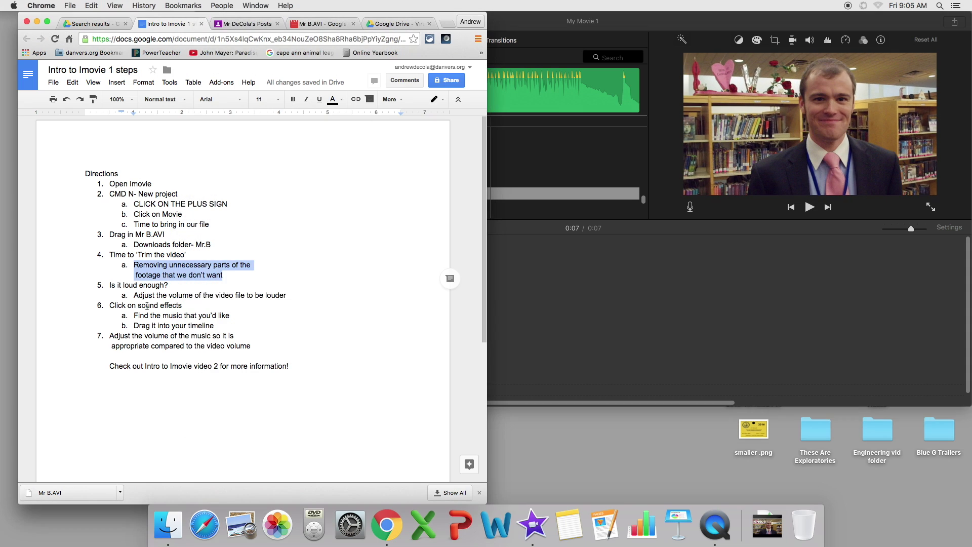
pyautogui.click(151, 316)
pyautogui.moveTo(134, 315); pyautogui.dragTo(225, 335)
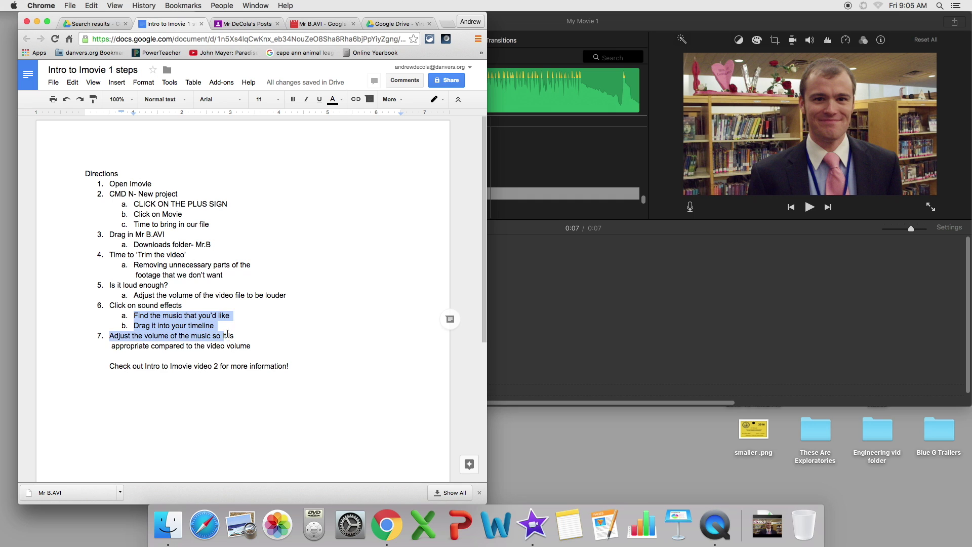
pyautogui.click(252, 348)
pyautogui.moveTo(107, 335); pyautogui.dragTo(263, 347)
pyautogui.click(266, 347)
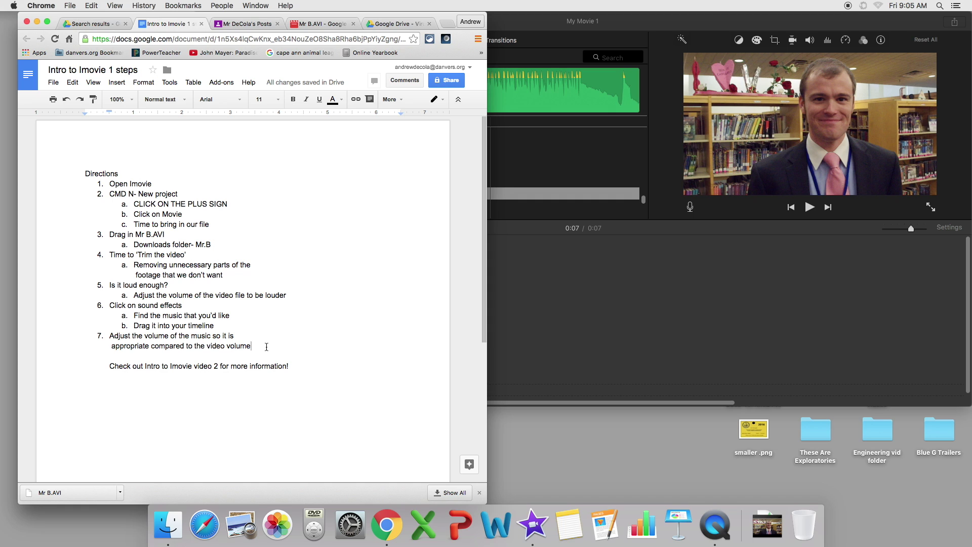
pyautogui.moveTo(105, 367); pyautogui.dragTo(324, 368)
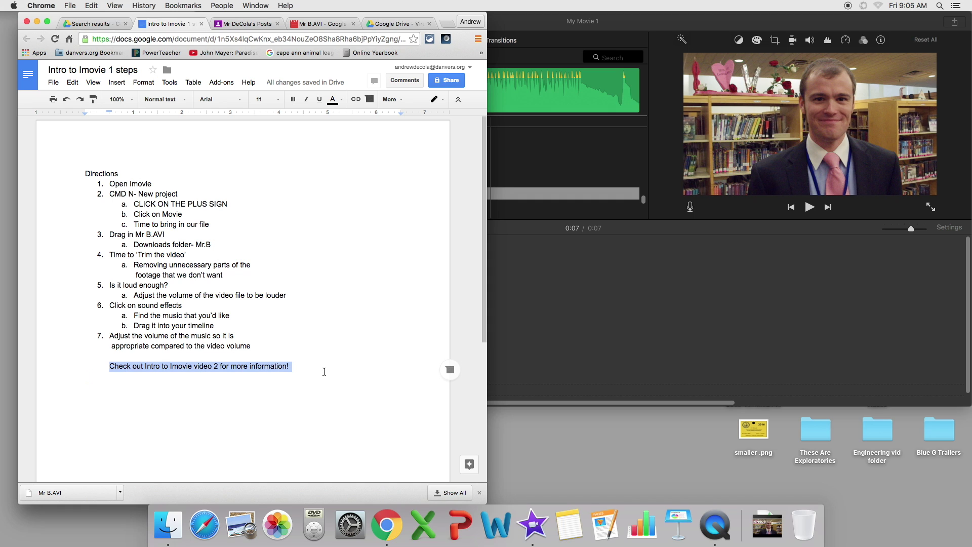
# Add the line "8. FADE IN/ FADE OUT" beneath direction 7 in the document and highlight it.
pyautogui.click(285, 344)
pyautogui.press('Return')
pyautogui.press('Return')
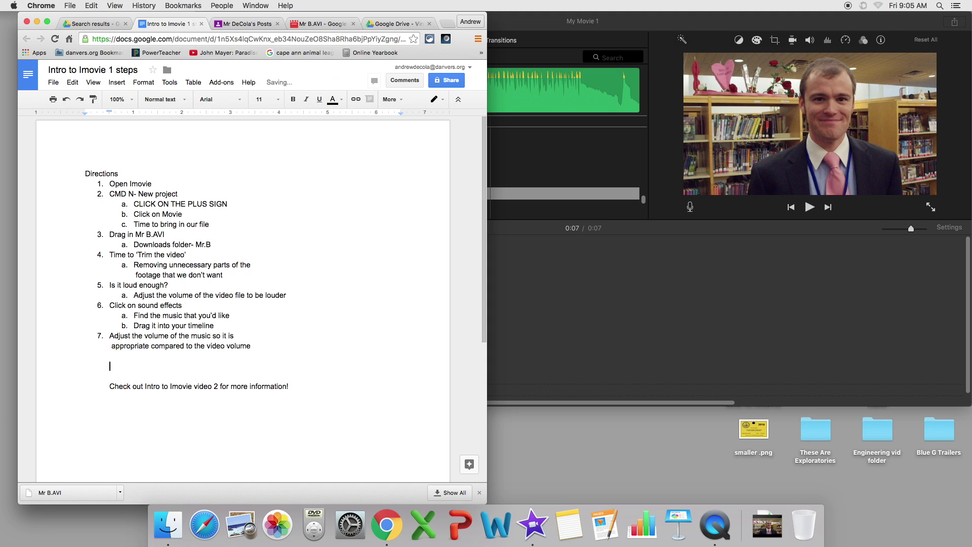
pyautogui.press('BackSpace')
pyautogui.press('Tab')
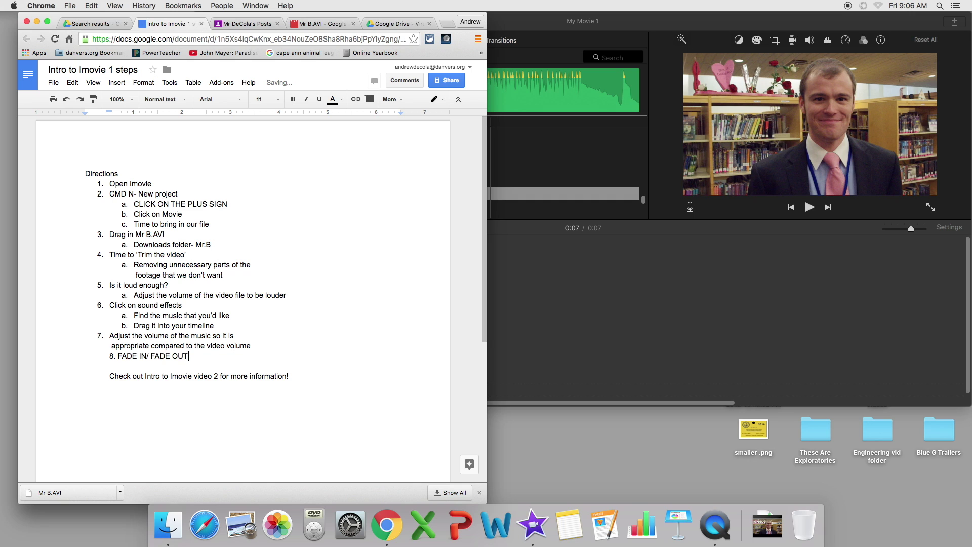
pyautogui.moveTo(189, 356); pyautogui.dragTo(112, 362)
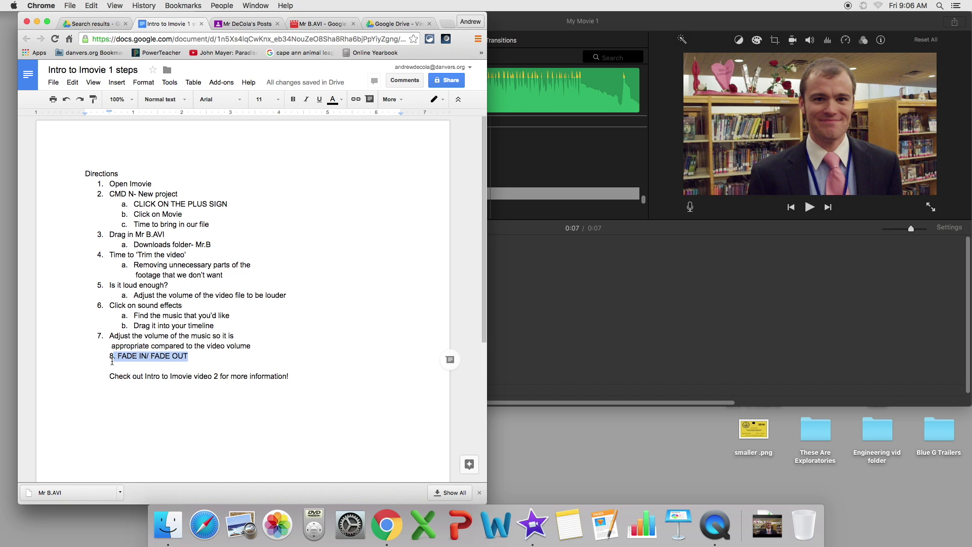
# Switch back to iMovie, add a short fade-out at the end of the Headspin Long track, and play the movie's ending.
pyautogui.click(627, 275)
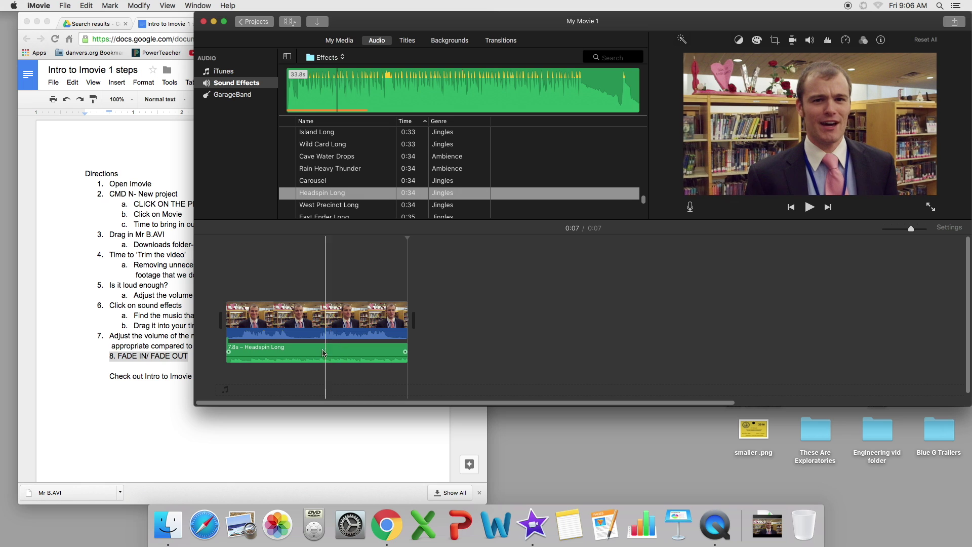
pyautogui.moveTo(244, 365)
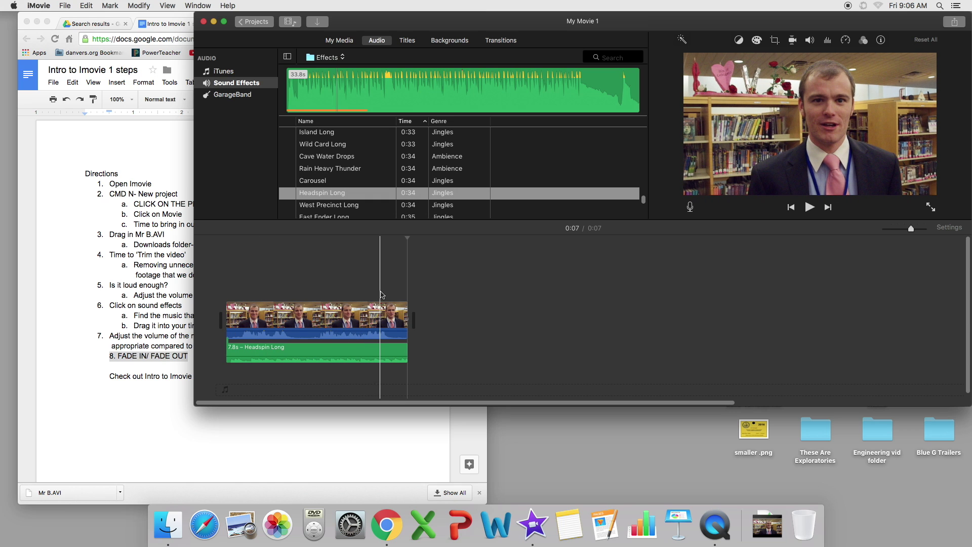
pyautogui.press('space')
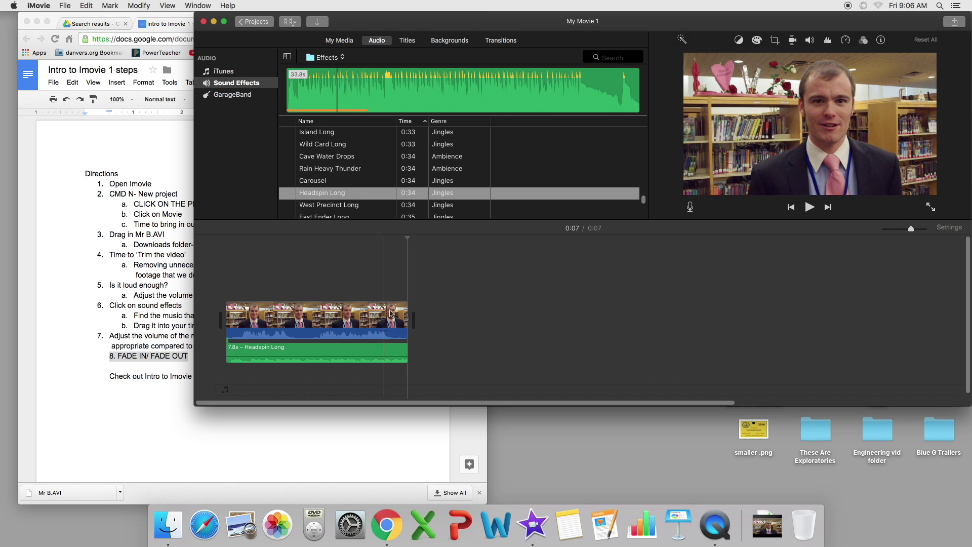
pyautogui.moveTo(405, 352)
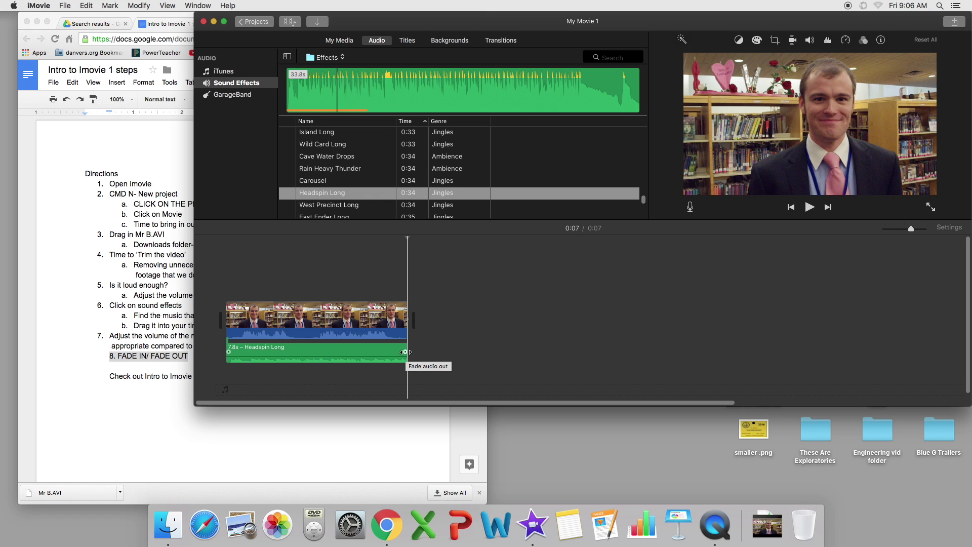
pyautogui.moveTo(403, 351); pyautogui.dragTo(389, 350)
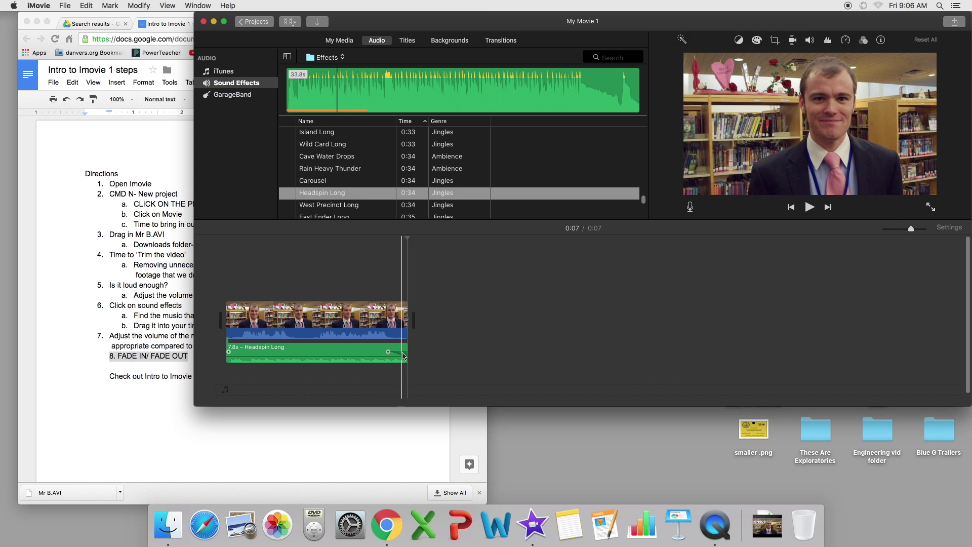
pyautogui.press('space')
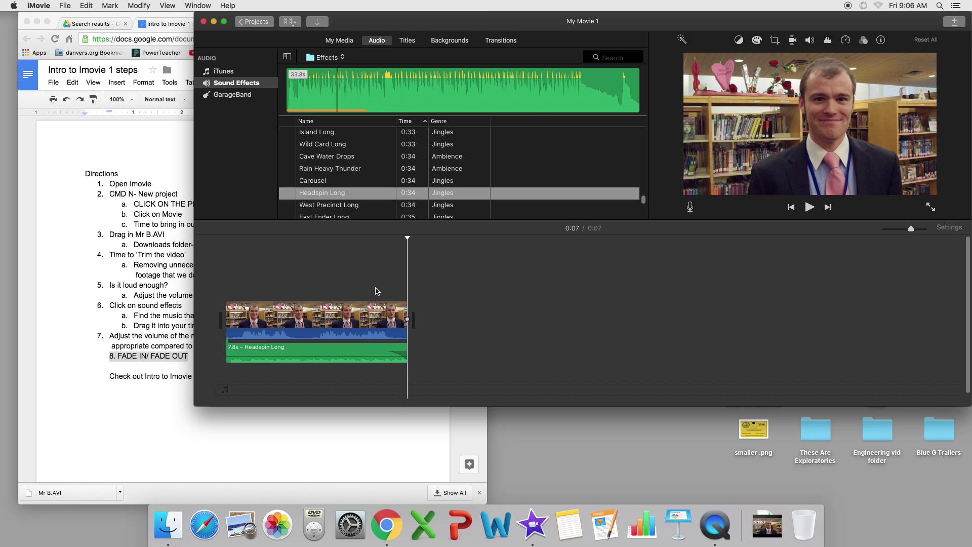
# Add a short fade-out at the end of the video clip's own audio and play the movie's ending.
pyautogui.moveTo(404, 330)
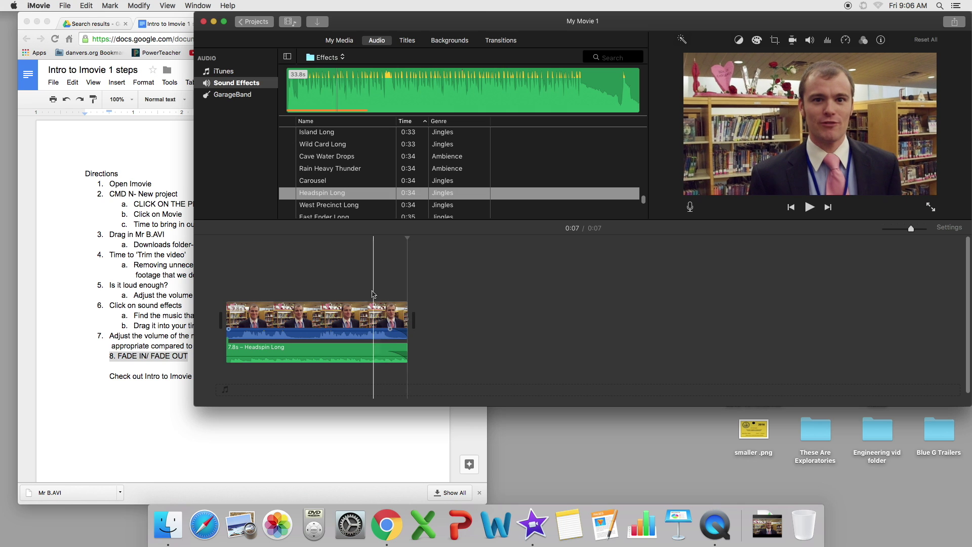
pyautogui.press('space')
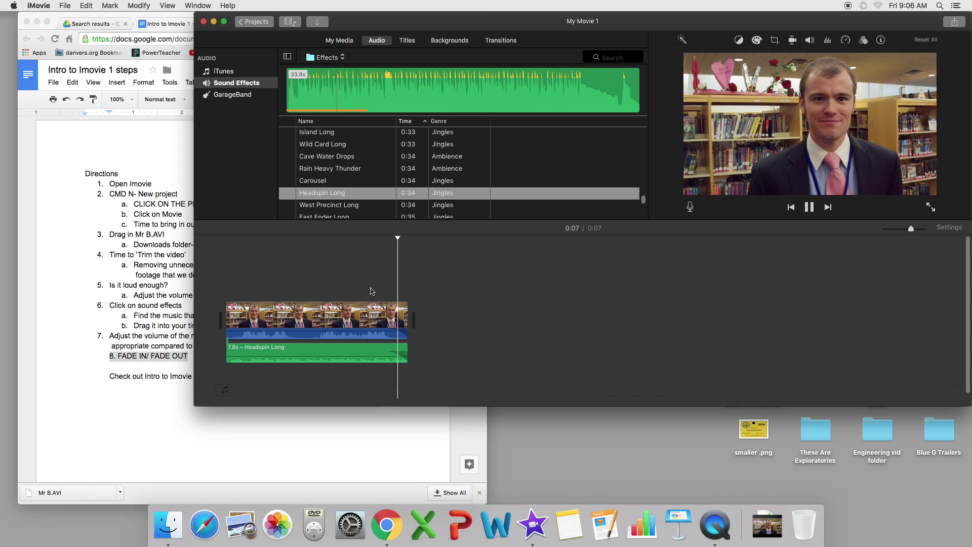
pyautogui.moveTo(370, 324)
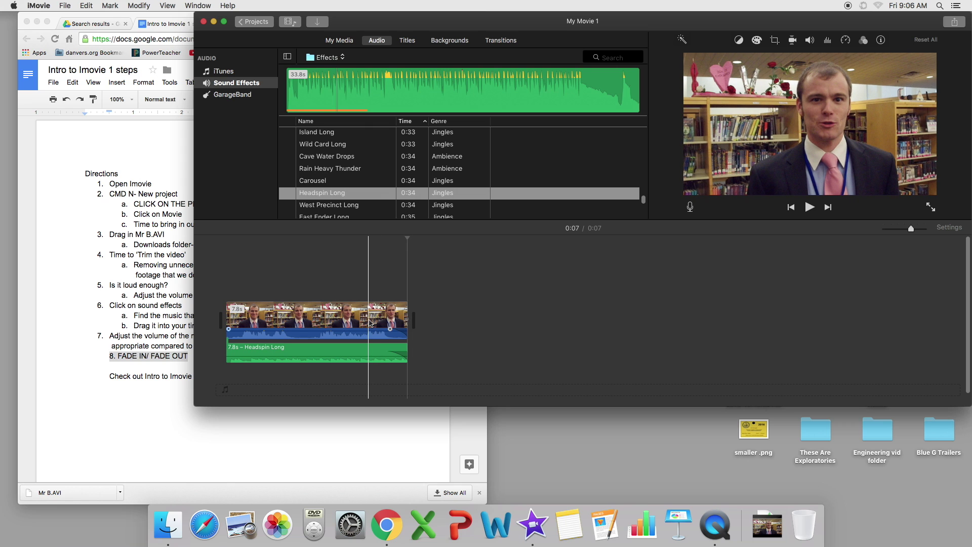
# Add a short fade-in at the start of the Headspin Long track, play the movie, and return to its beginning.
pyautogui.moveTo(228, 352)
pyautogui.moveTo(228, 329)
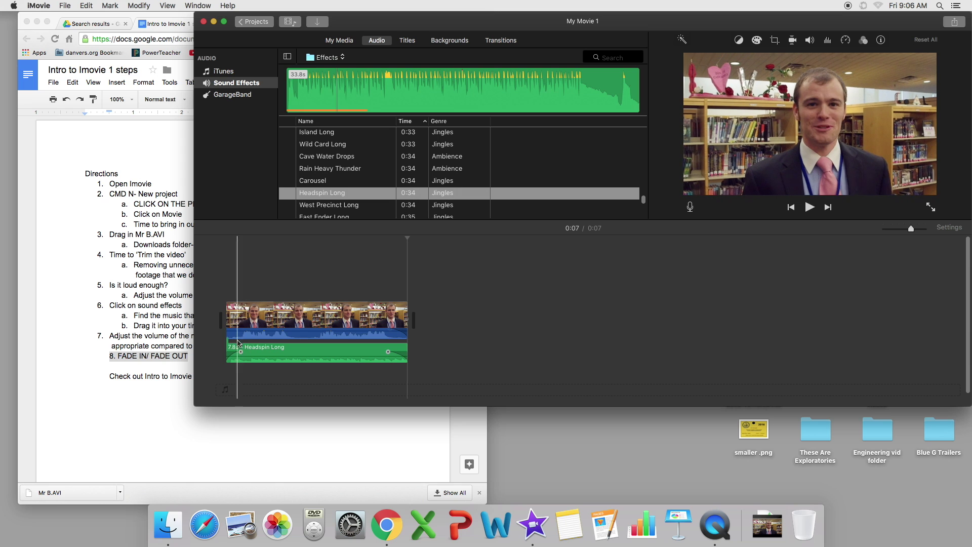
pyautogui.press('space')
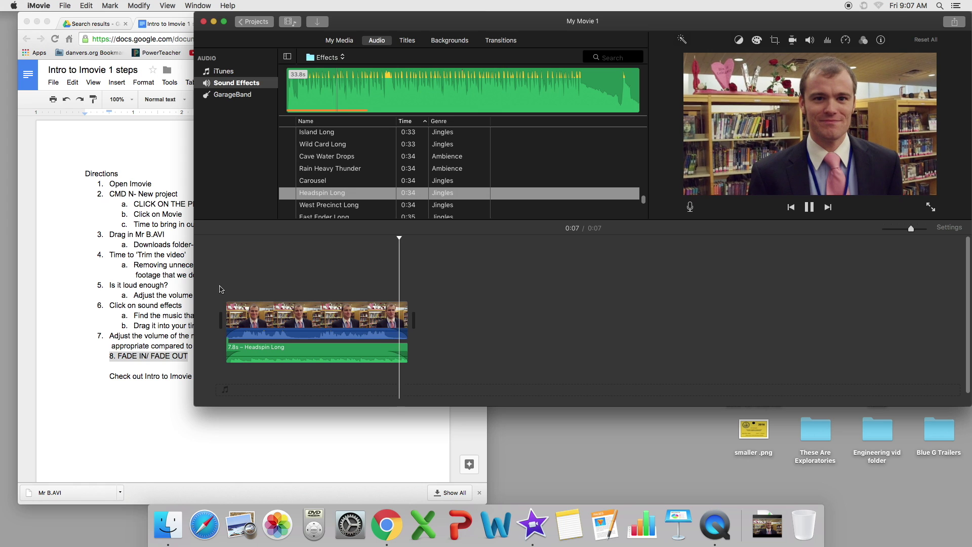
pyautogui.click(221, 289)
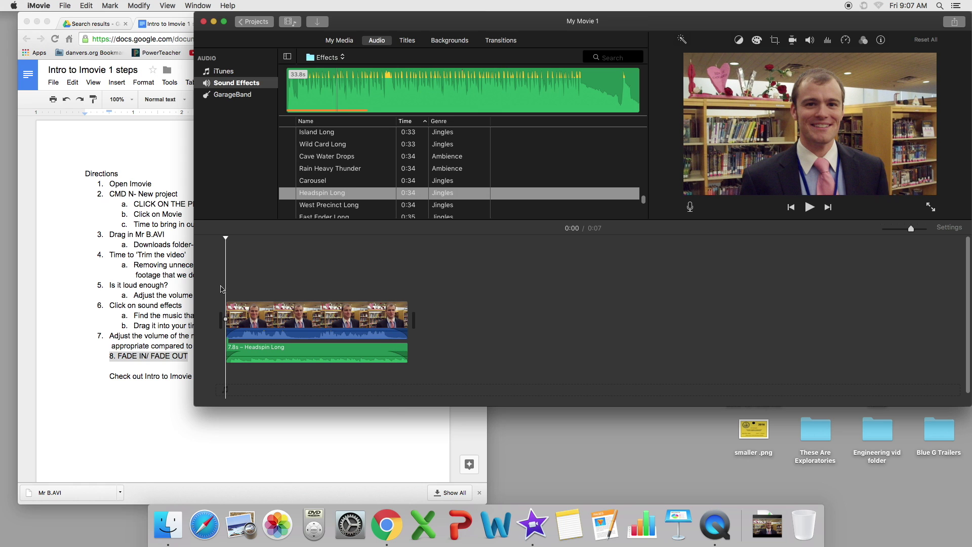
# Switch to the Chrome document, highlight the note about Intro to Imovie video 2, and return to iMovie.
pyautogui.click(149, 293)
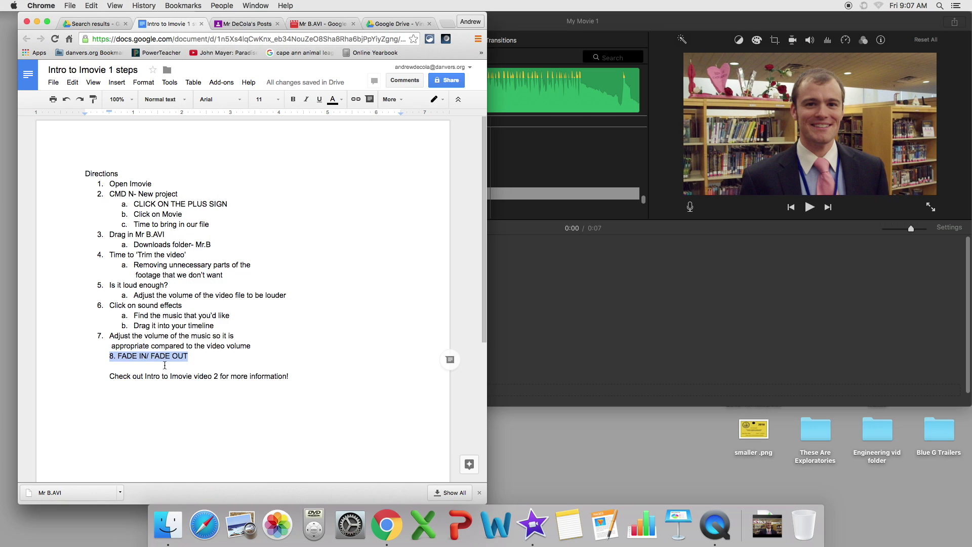
pyautogui.click(192, 378)
pyautogui.moveTo(168, 379); pyautogui.dragTo(307, 380)
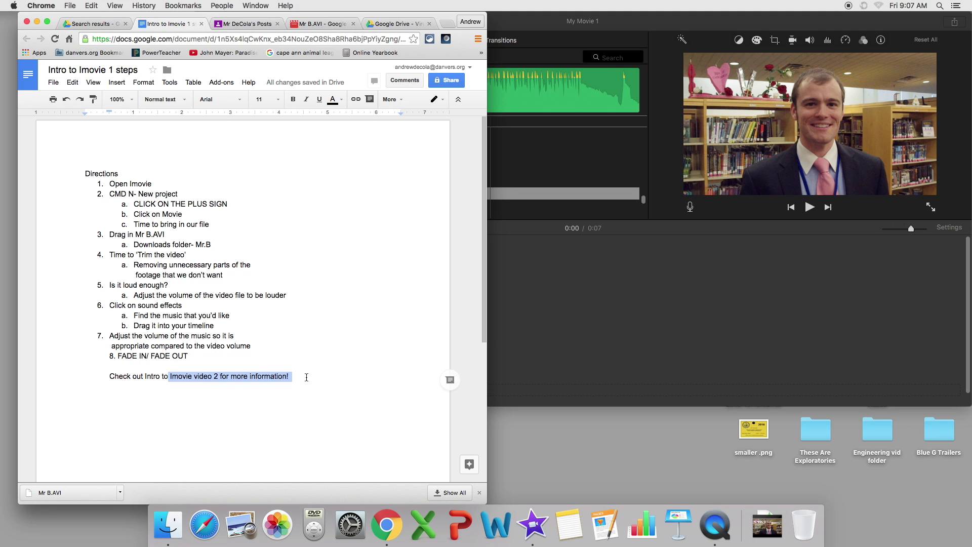
pyautogui.click(309, 381)
pyautogui.click(642, 279)
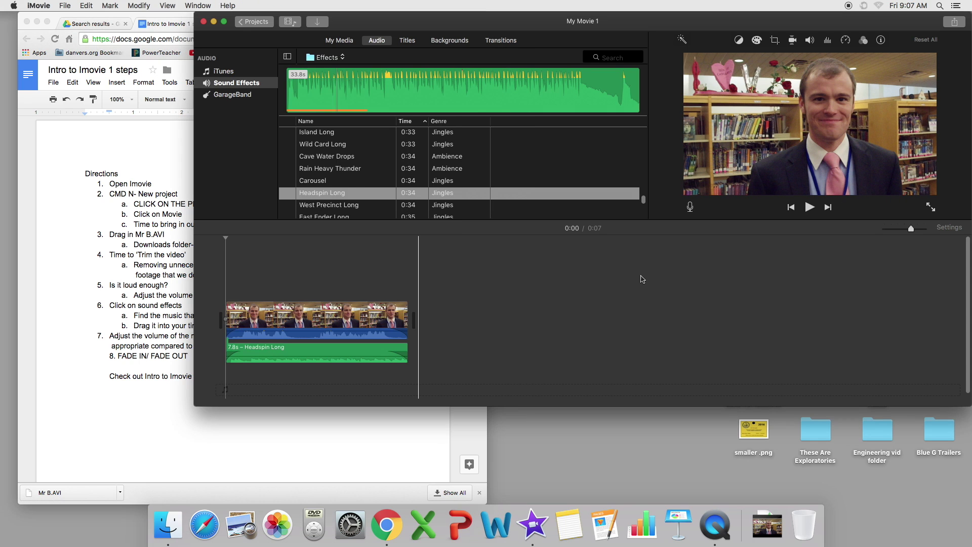